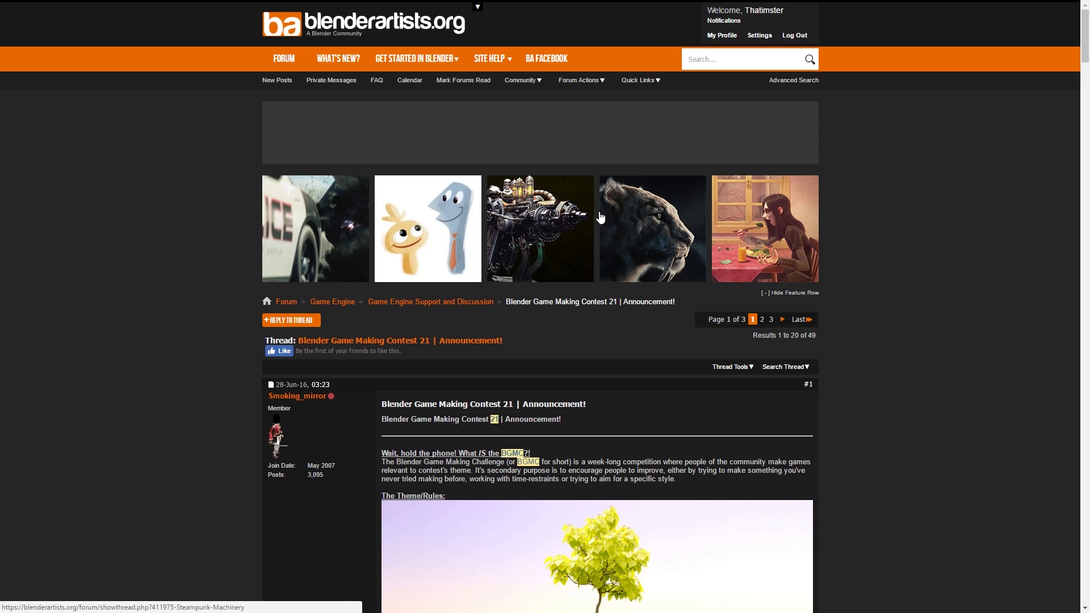
pyautogui.scroll(-3, 907, 351)
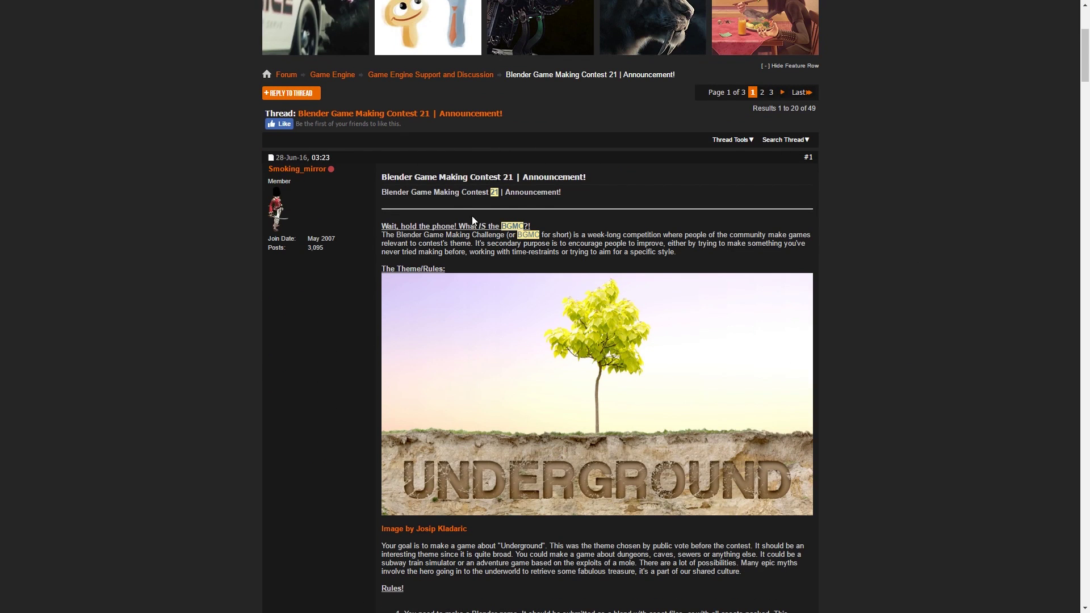
pyautogui.scroll(-1, 671, 352)
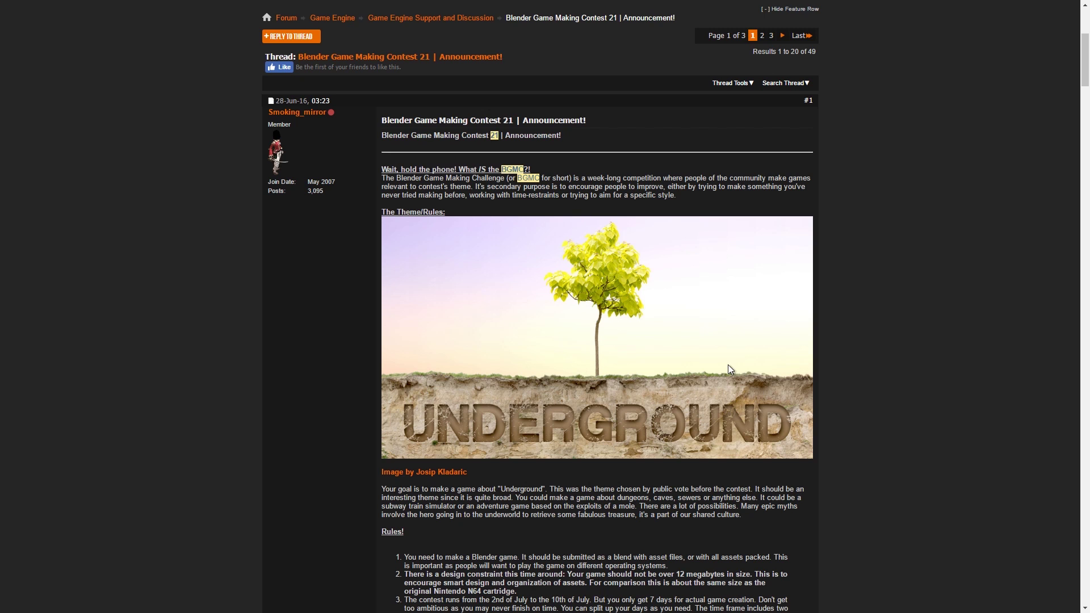
pyautogui.scroll(-5, 728, 365)
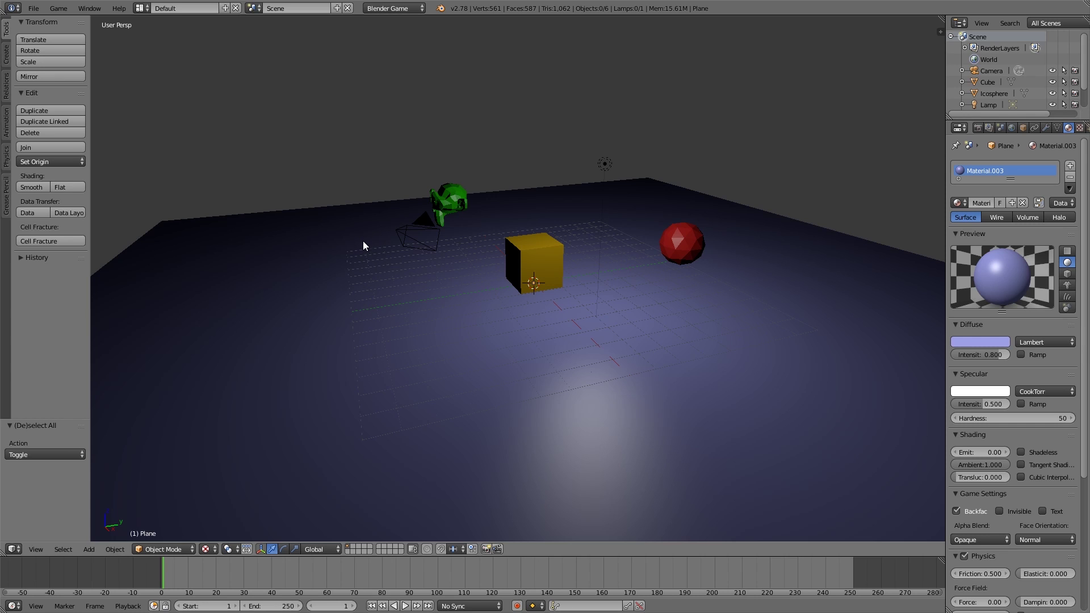
# Save the scene as 'my game.blend' in the asdf folder with Compress enabled.
pyautogui.click(33, 8)
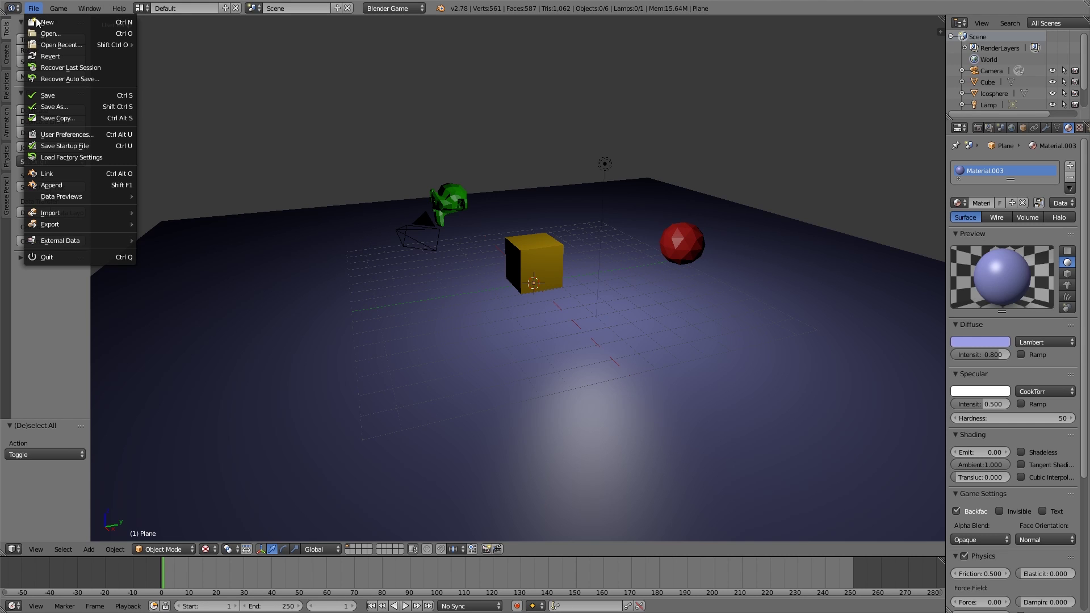
pyautogui.click(50, 107)
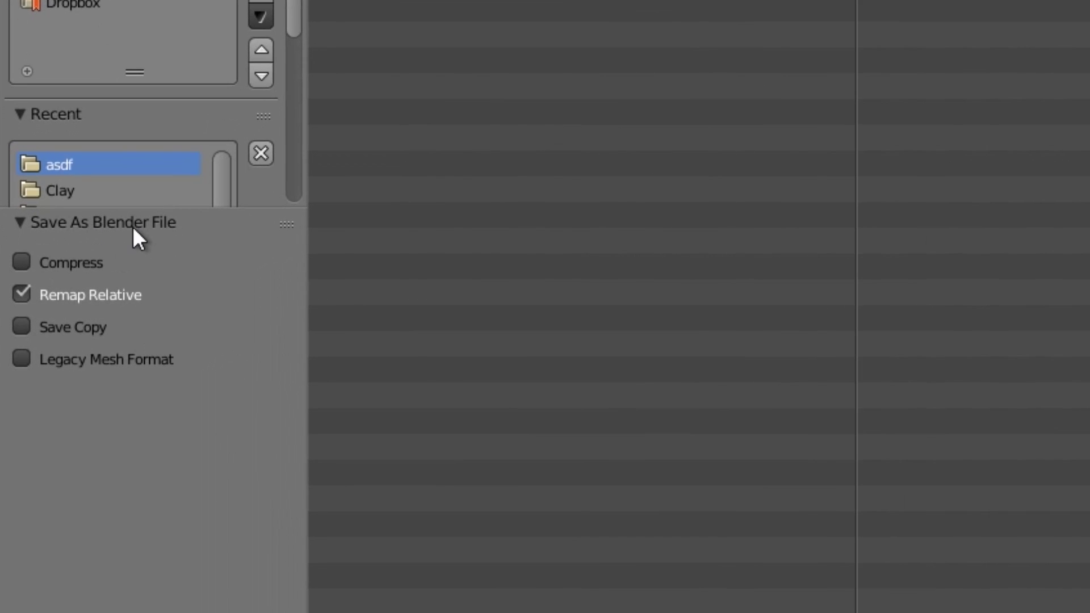
pyautogui.click(81, 260)
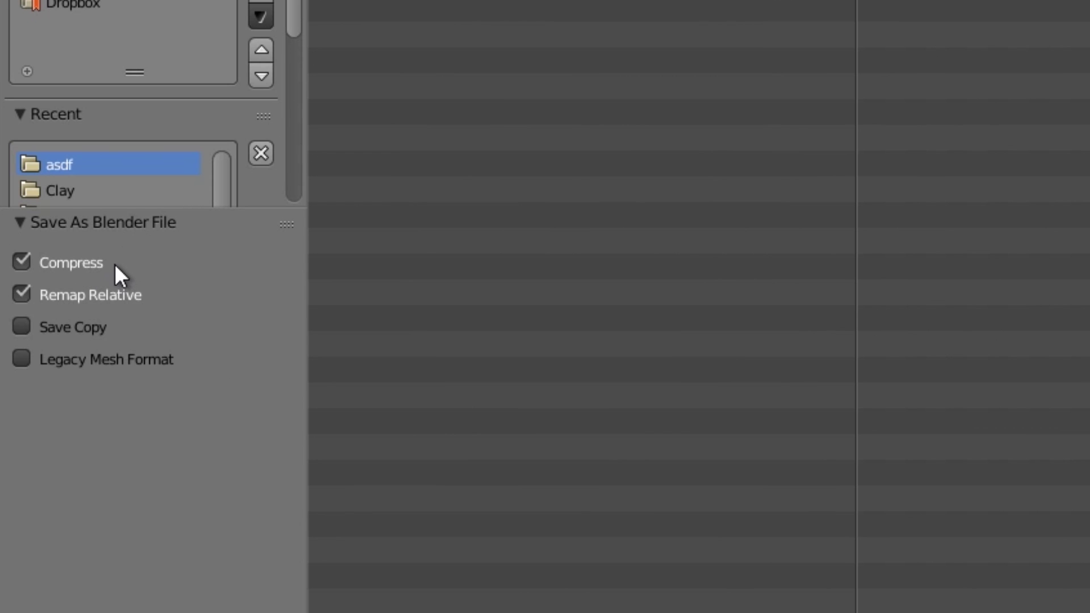
pyautogui.click(63, 262)
pyautogui.click(63, 262)
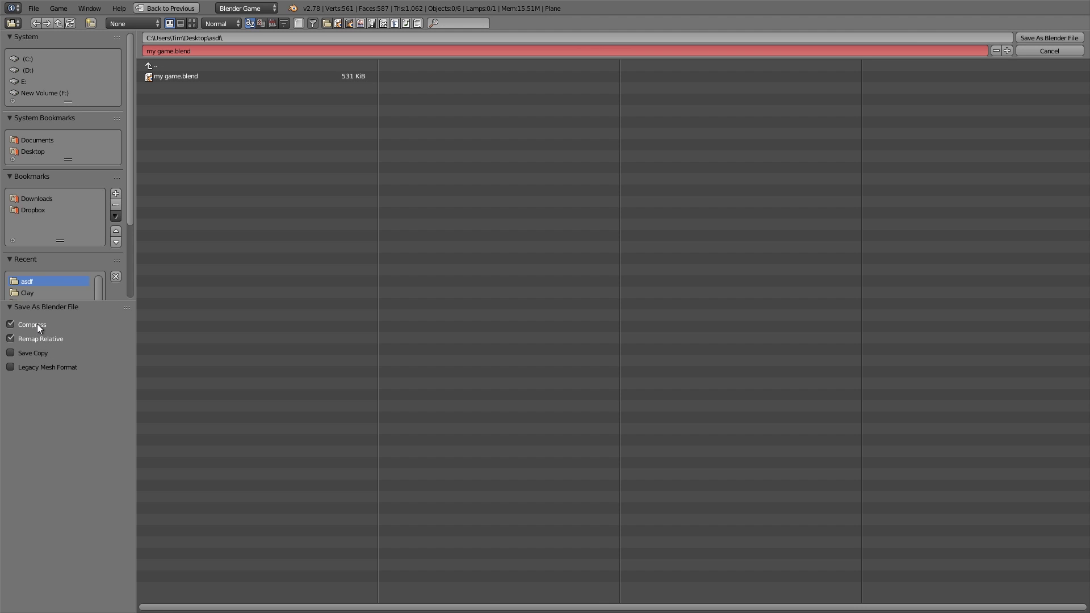
pyautogui.click(1044, 37)
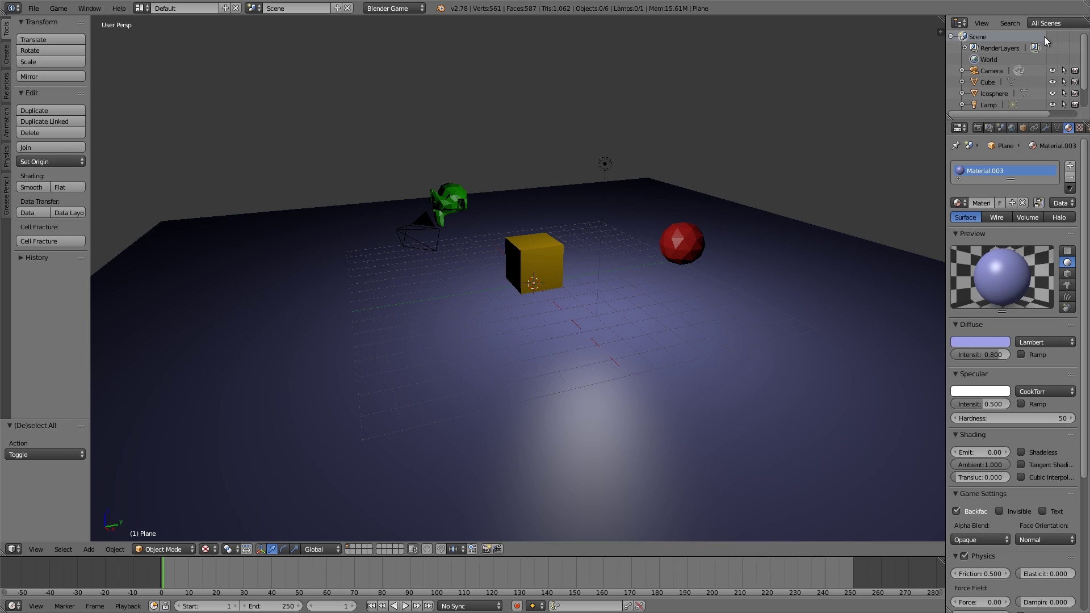
# Delete the 'my game.blend1' backup from the save folder, confirming the Recycle Bin prompt.
pyautogui.click(32, 10)
pyautogui.click(47, 33)
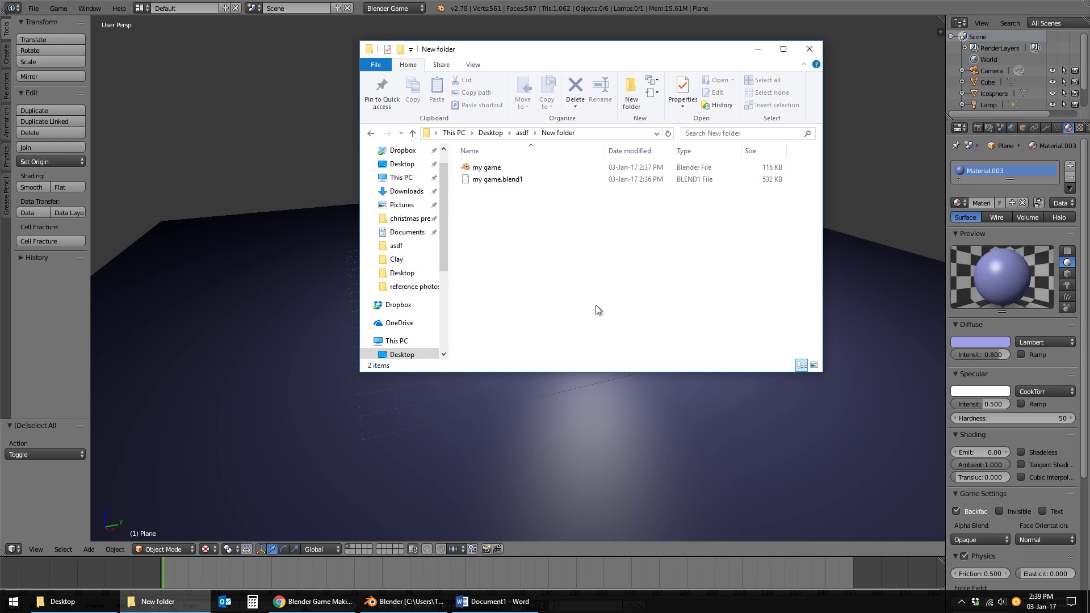
pyautogui.click(509, 181)
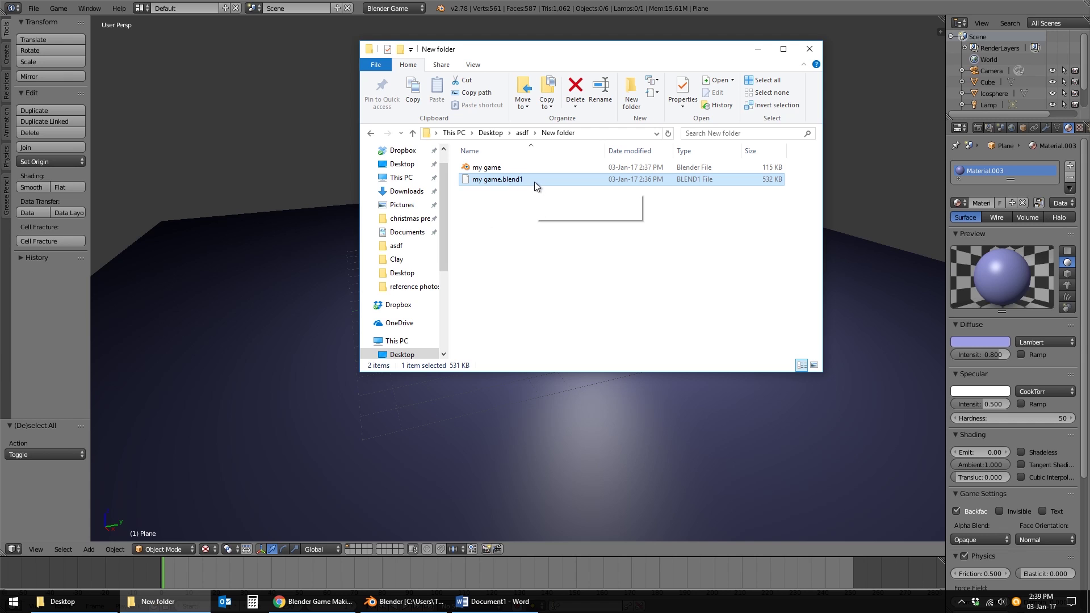
pyautogui.press('Delete')
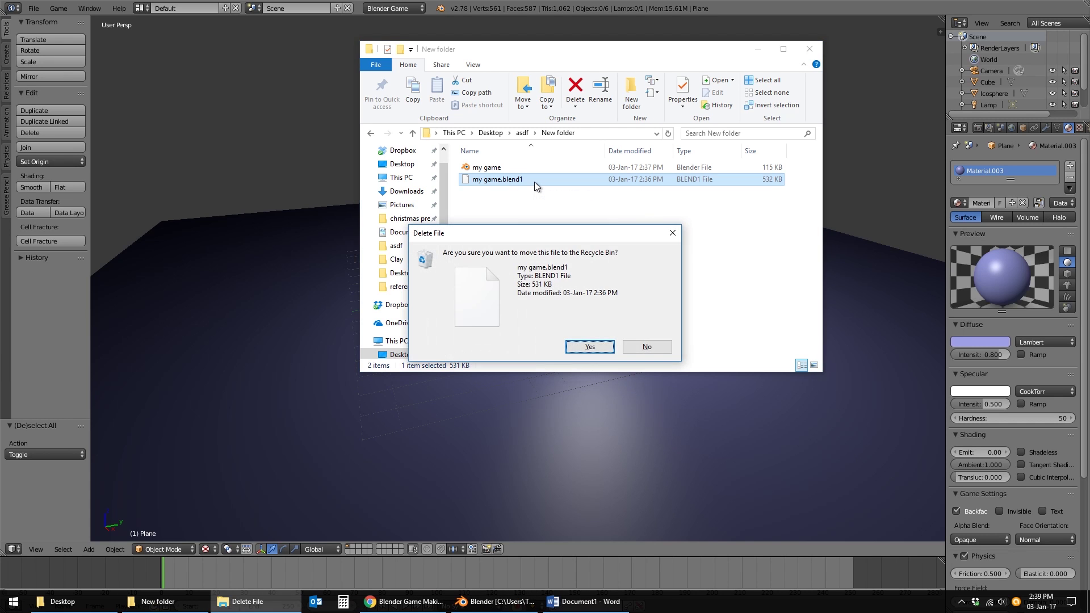
pyautogui.press('Return')
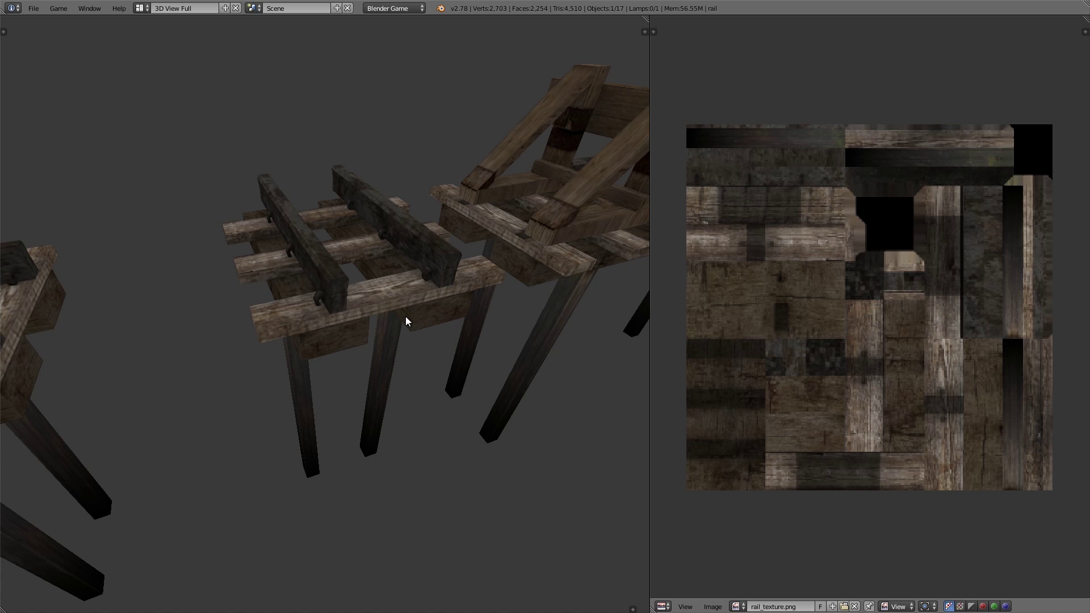
pyautogui.scroll(-3, 405, 316)
# Orbit and zoom the viewport to frame the three textured rail pieces from above.
pyautogui.moveTo(406, 315)
pyautogui.mouseDown(button='middle')
pyautogui.moveTo(418, 293)
pyautogui.moveTo(333, 324)
pyautogui.mouseUp(button='middle')
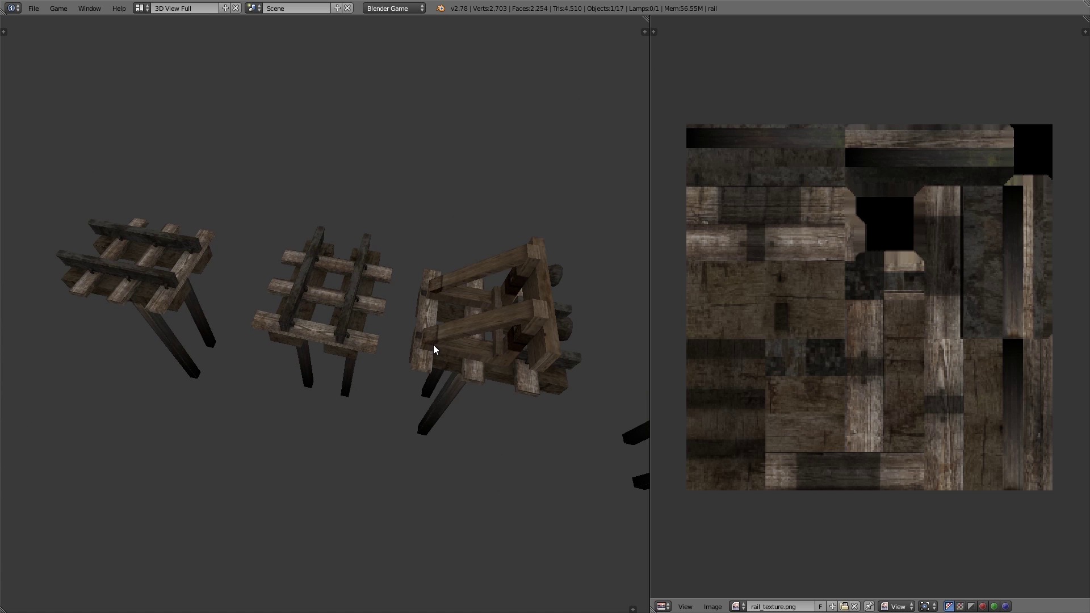
pyautogui.moveTo(515, 332)
pyautogui.mouseDown(button='middle')
pyautogui.moveTo(406, 309)
pyautogui.moveTo(350, 316)
pyautogui.moveTo(262, 285)
pyautogui.mouseUp(button='middle')
pyautogui.moveTo(346, 336)
pyautogui.mouseDown(button='middle')
pyautogui.moveTo(396, 318)
pyautogui.moveTo(307, 341)
pyautogui.moveTo(442, 368)
pyautogui.moveTo(349, 306)
pyautogui.moveTo(377, 354)
pyautogui.moveTo(448, 372)
pyautogui.moveTo(379, 301)
pyautogui.mouseUp(button='middle')
pyautogui.scroll(3, 366, 357)
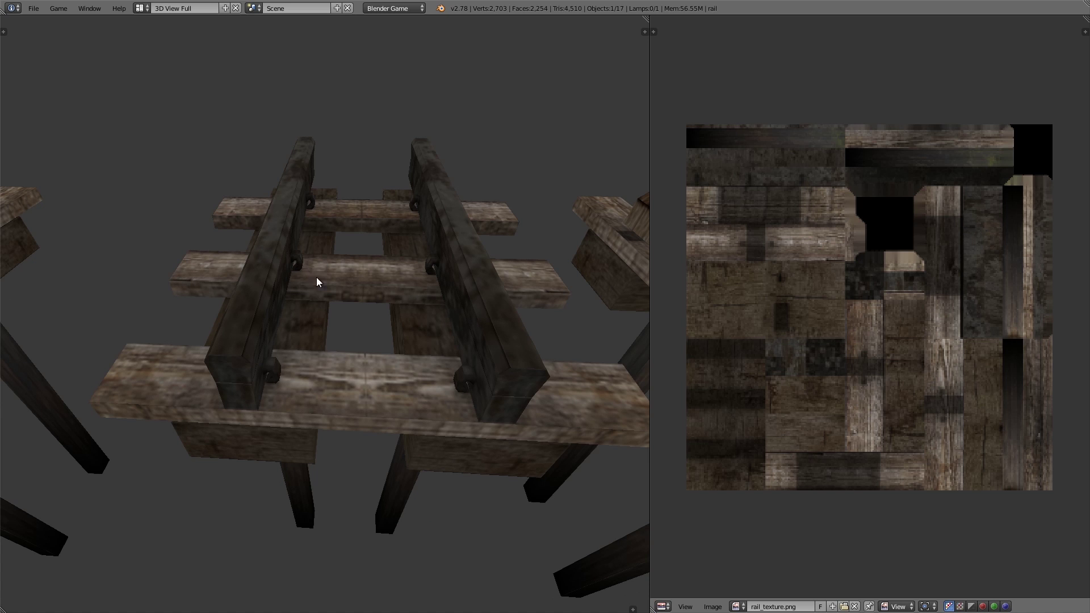
pyautogui.scroll(-5, 537, 342)
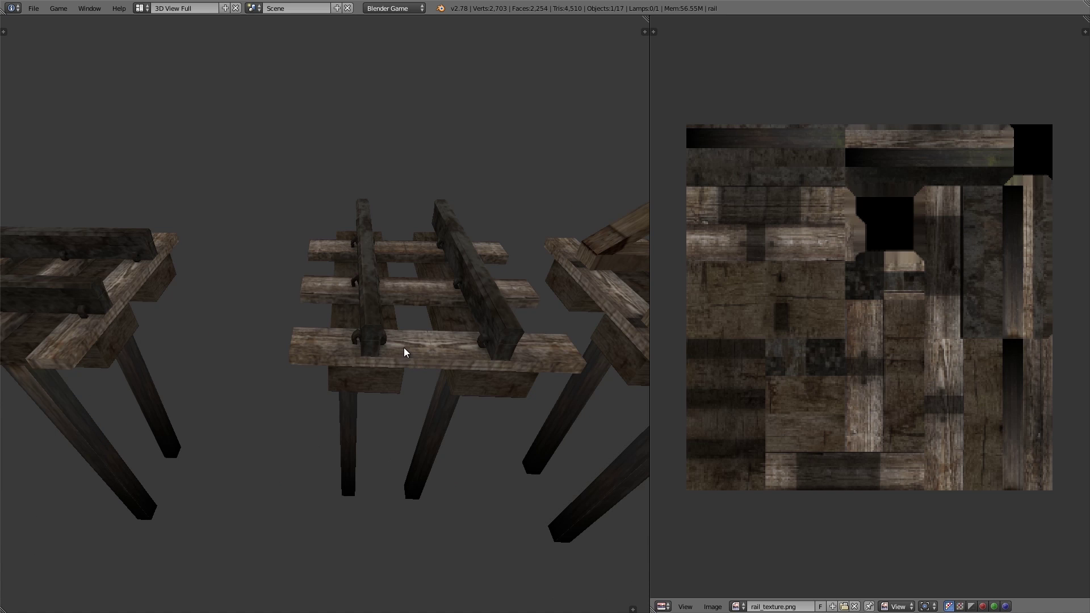
pyautogui.moveTo(403, 348); pyautogui.dragTo(432, 355, button='middle')
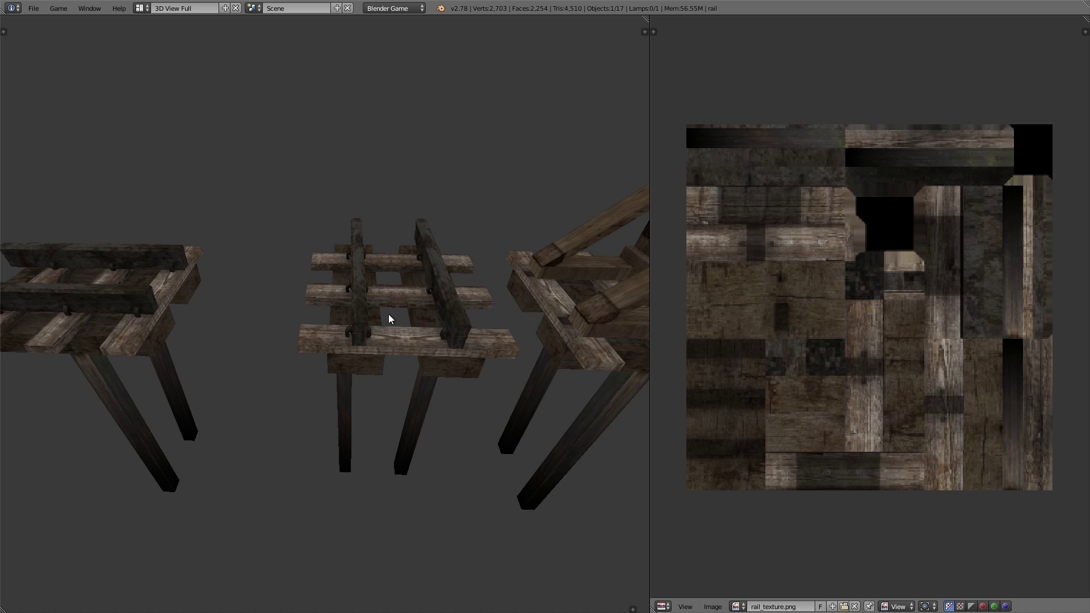
pyautogui.scroll(-3, 388, 314)
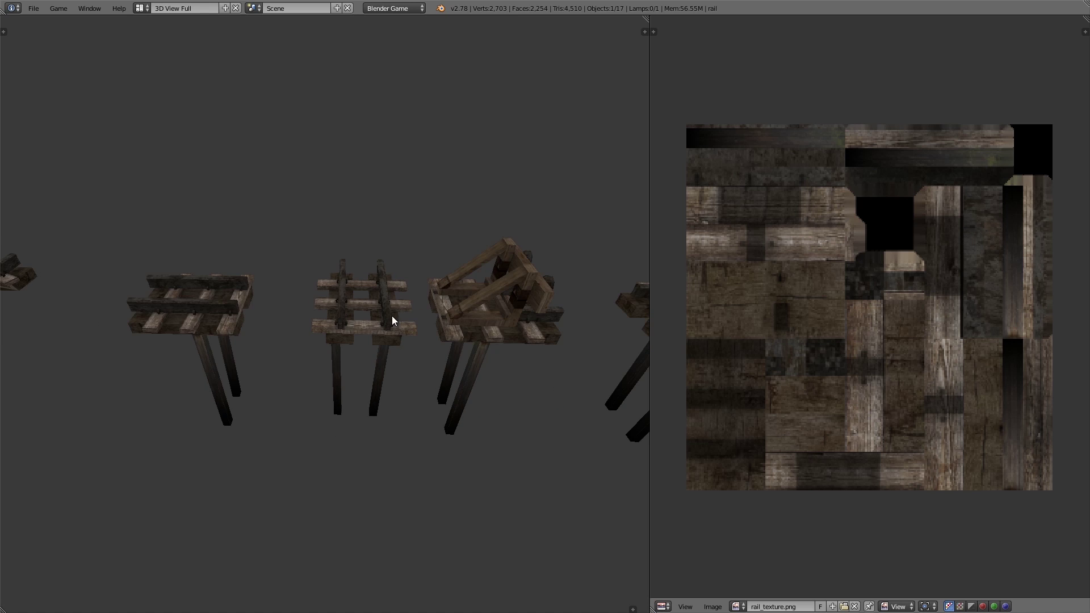
pyautogui.moveTo(392, 316)
pyautogui.mouseDown(button='middle')
pyautogui.moveTo(419, 366)
pyautogui.moveTo(404, 332)
pyautogui.moveTo(370, 363)
pyautogui.moveTo(360, 341)
pyautogui.mouseUp(button='middle')
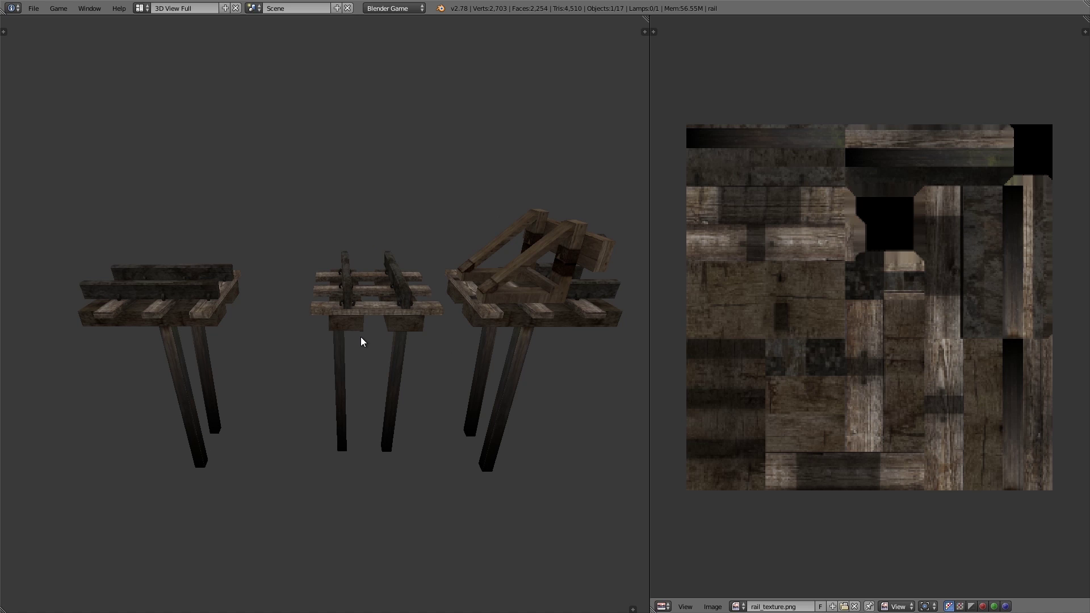
pyautogui.scroll(2, 410, 338)
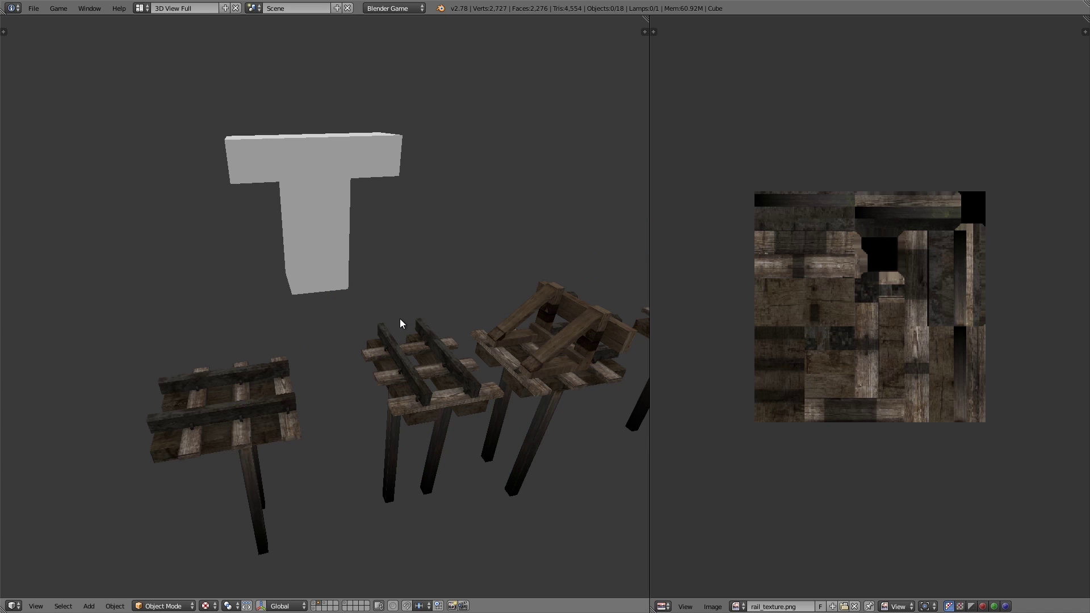
pyautogui.rightClick(434, 397)
pyautogui.press('Tab')
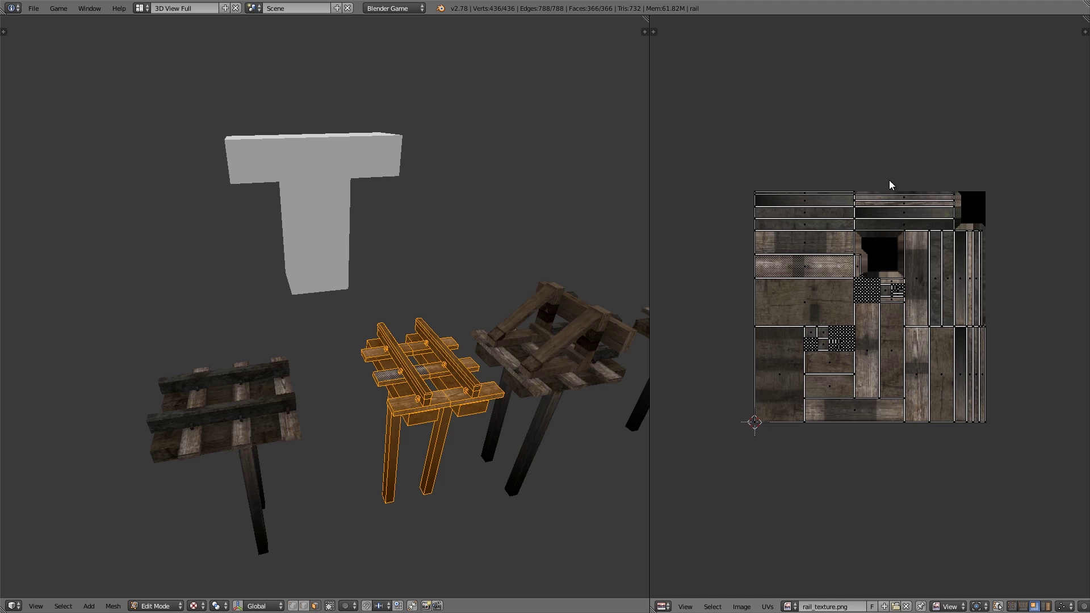
pyautogui.scroll(1, 888, 352)
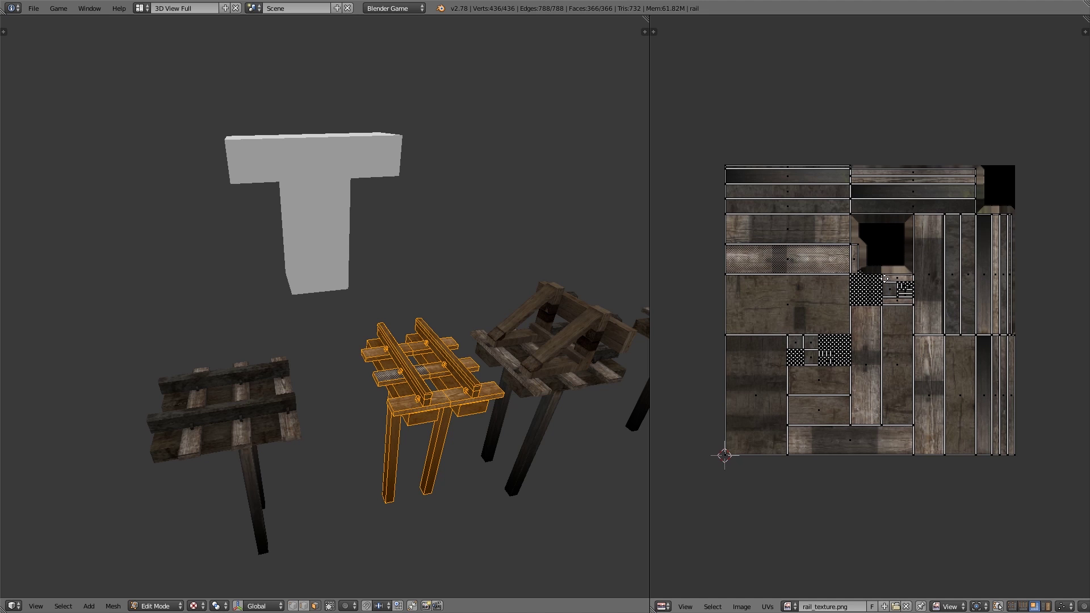
pyautogui.scroll(2, 924, 277)
pyautogui.moveTo(895, 258); pyautogui.dragTo(877, 312, button='middle')
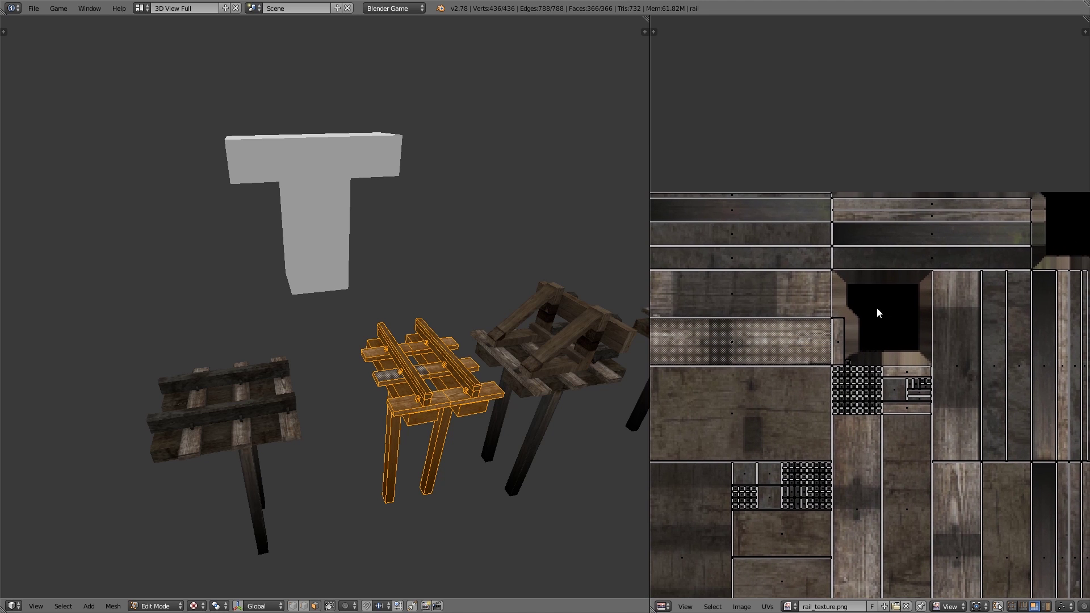
pyautogui.hscroll(3, 938, 277)
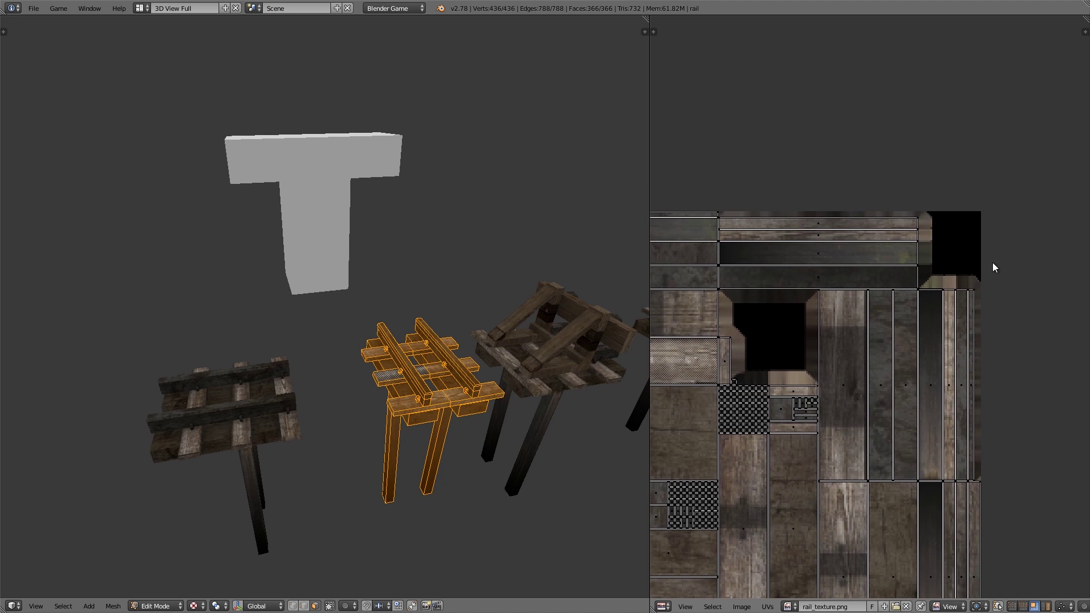
pyautogui.scroll(-3, 947, 458)
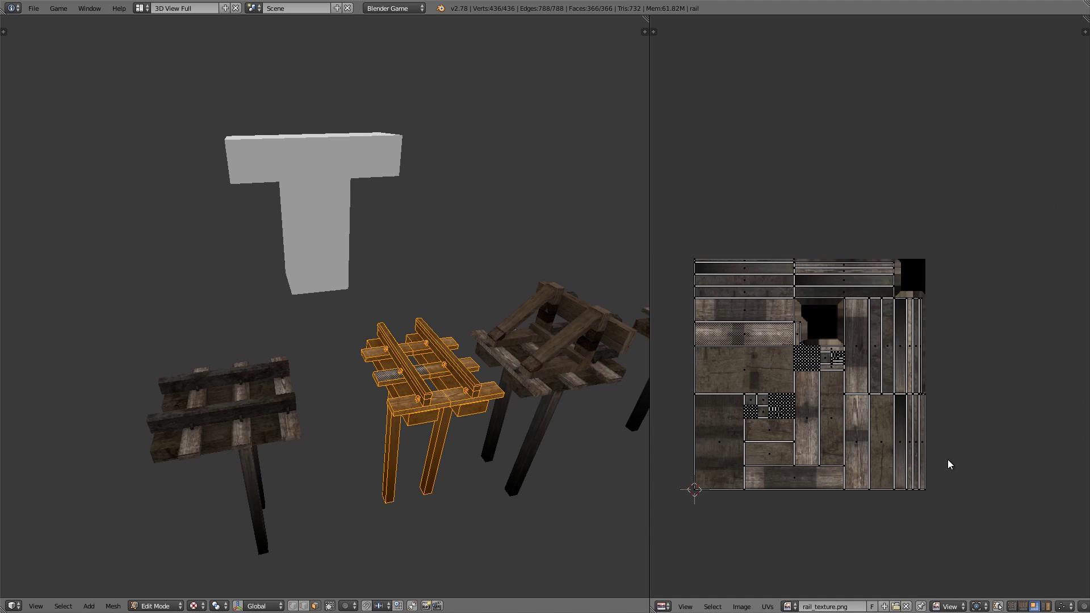
pyautogui.scroll(-3, 835, 366)
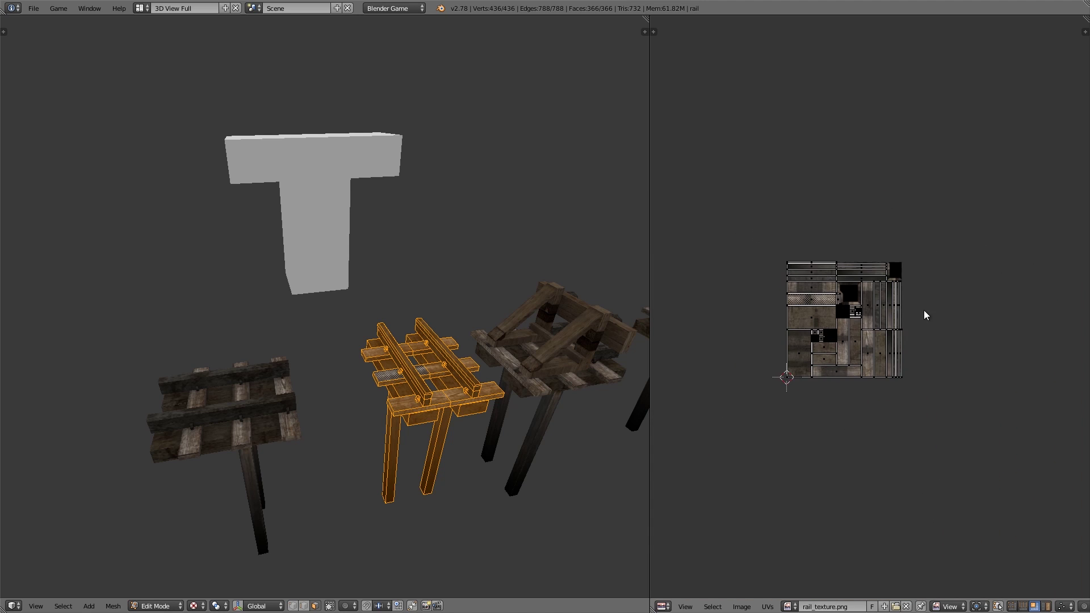
pyautogui.scroll(4, 894, 341)
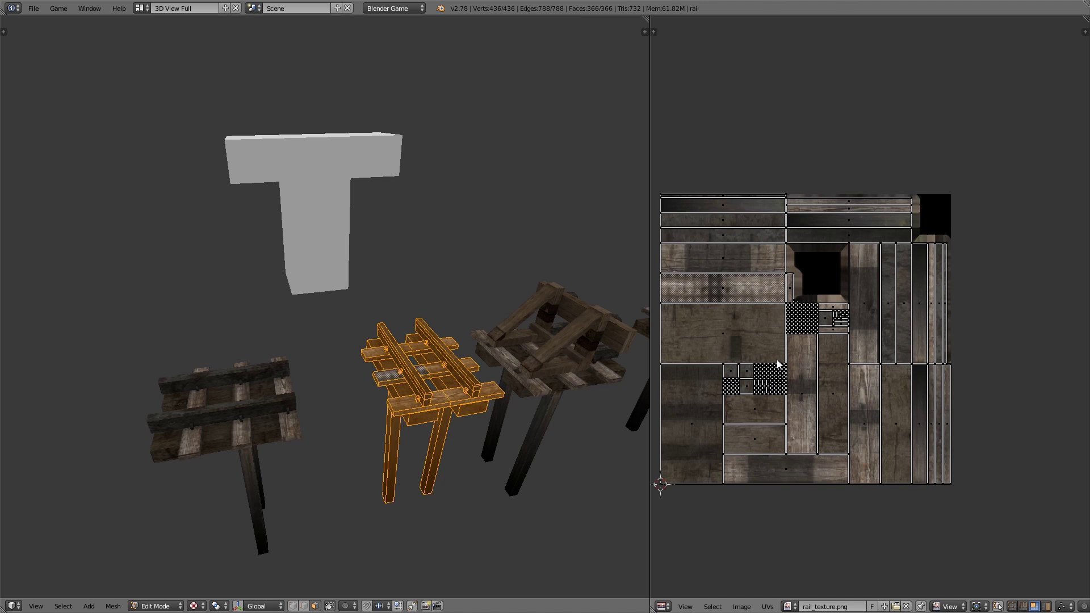
pyautogui.press('Tab')
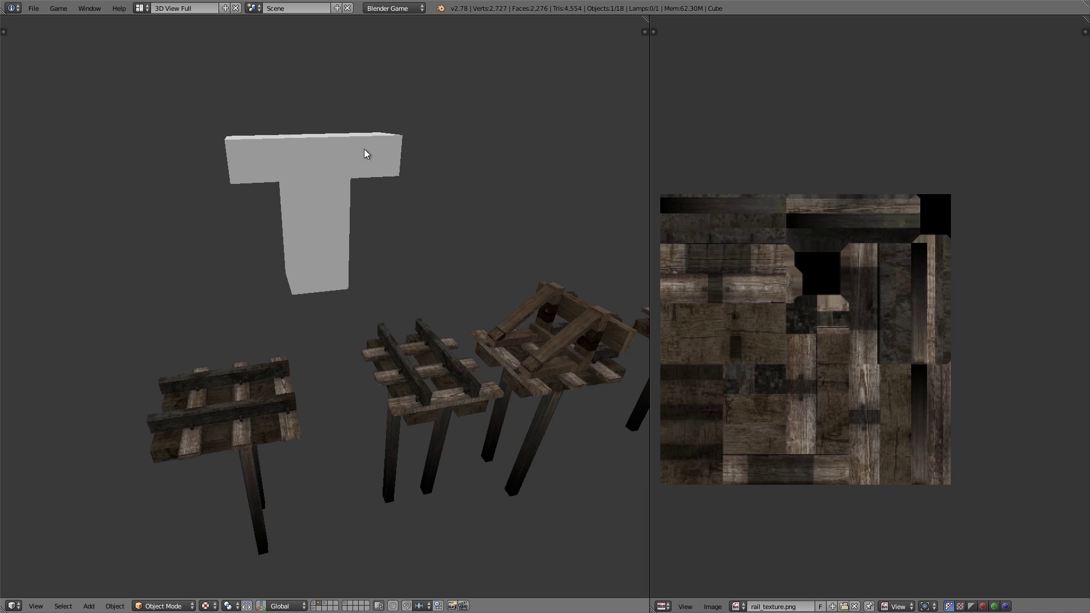
pyautogui.rightClick(311, 204)
pyautogui.press('Tab')
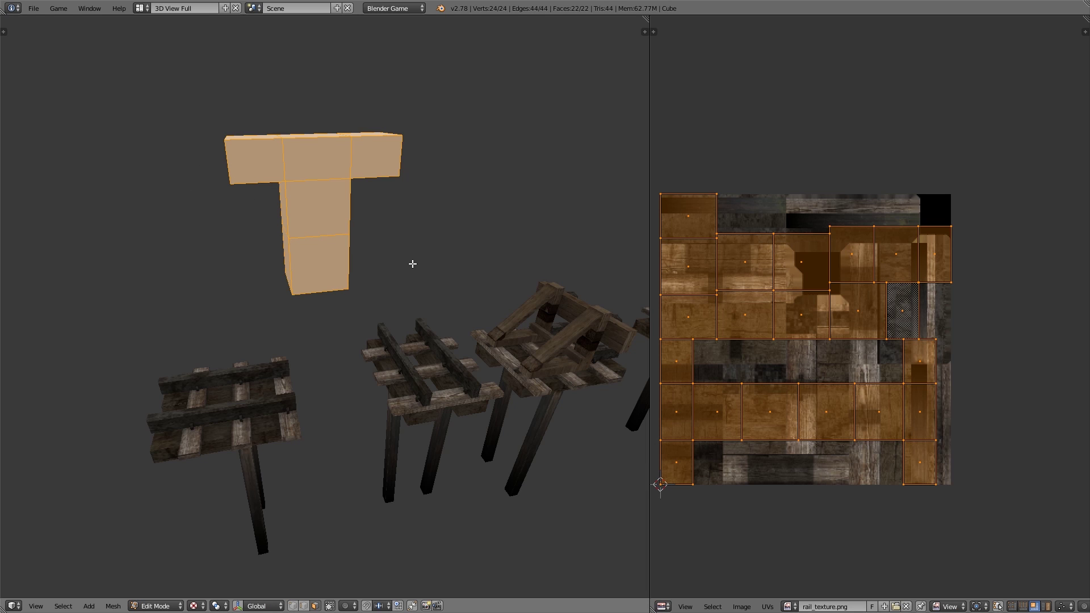
pyautogui.press('u')
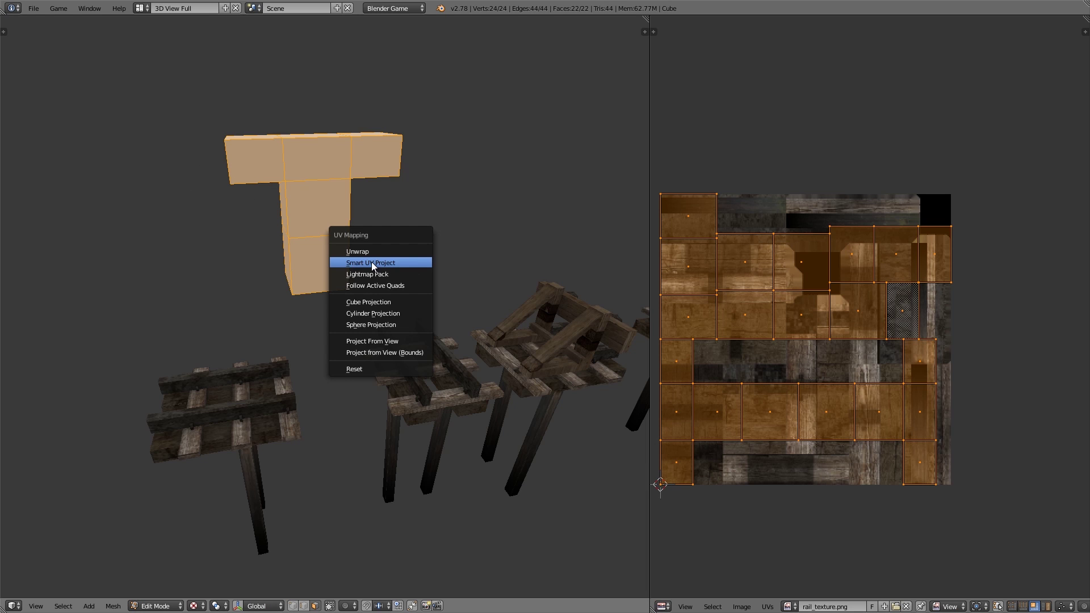
pyautogui.press('Escape')
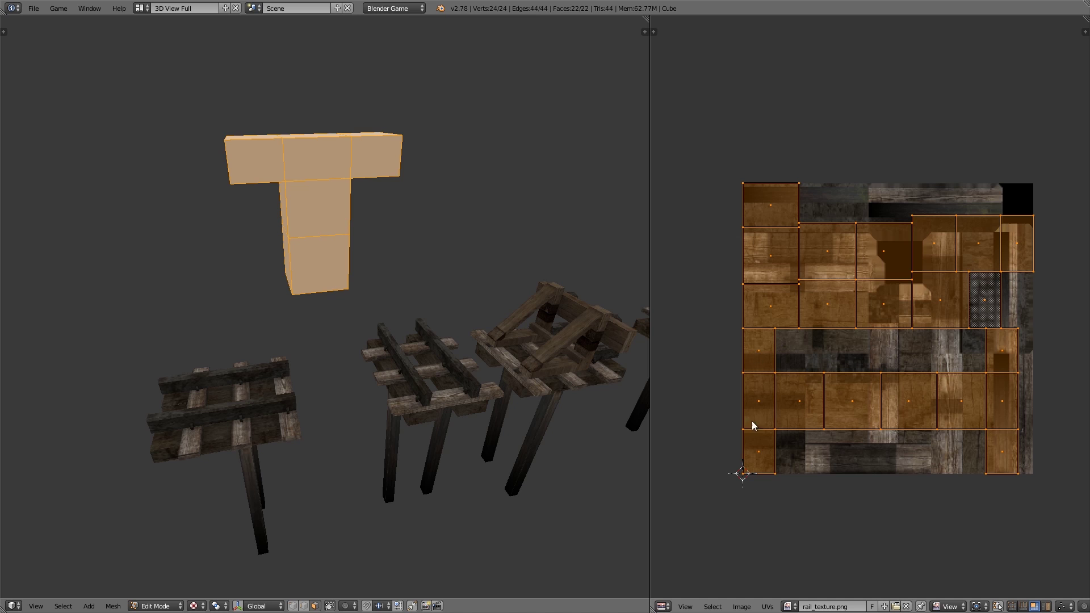
pyautogui.moveTo(841, 372); pyautogui.dragTo(819, 312, button='middle')
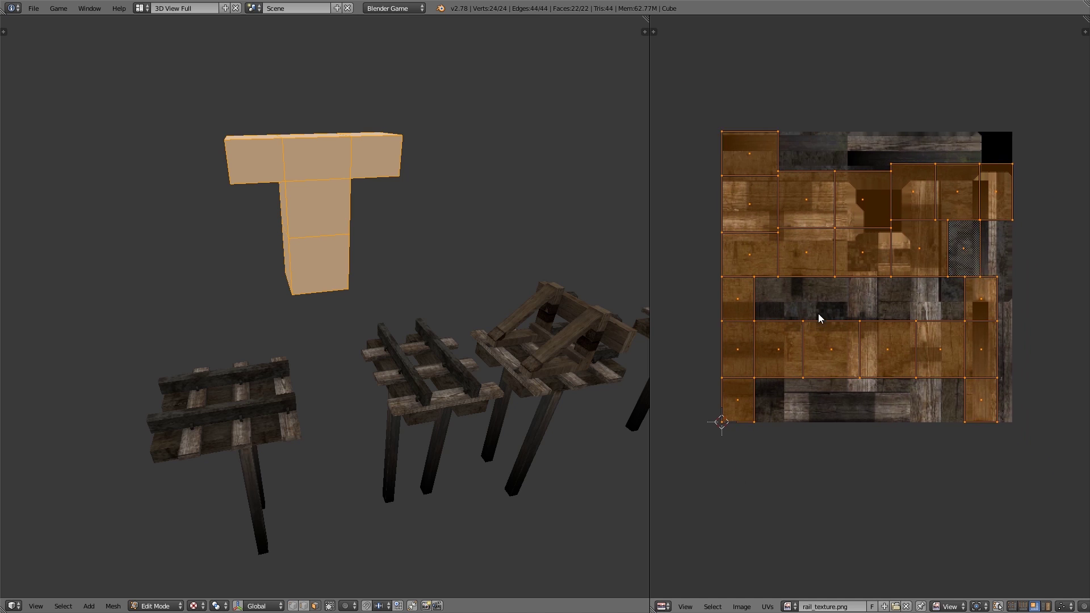
pyautogui.scroll(1, 766, 302)
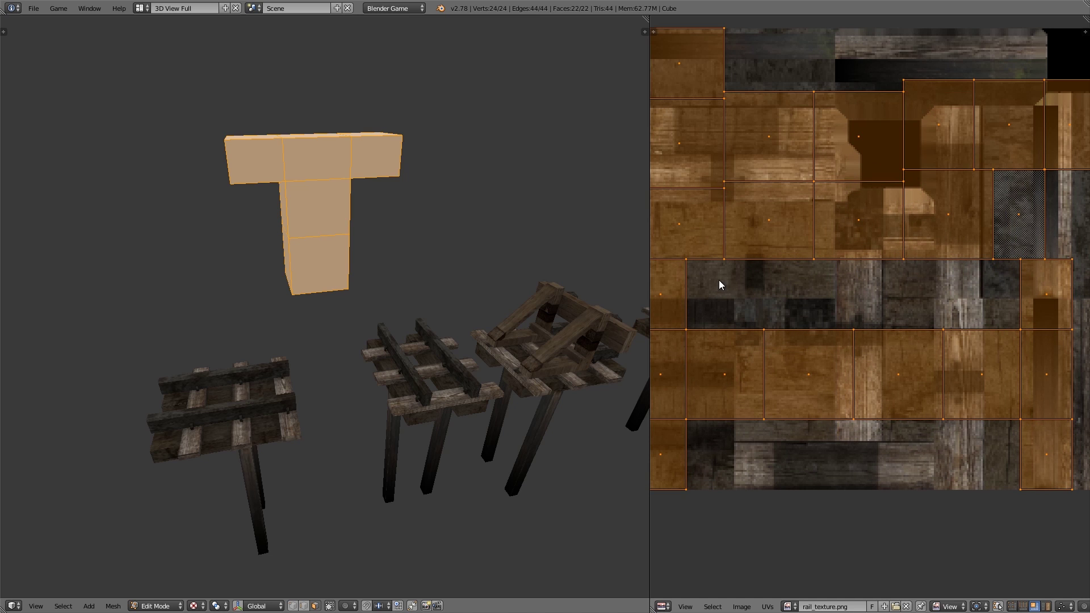
pyautogui.scroll(3, 919, 458)
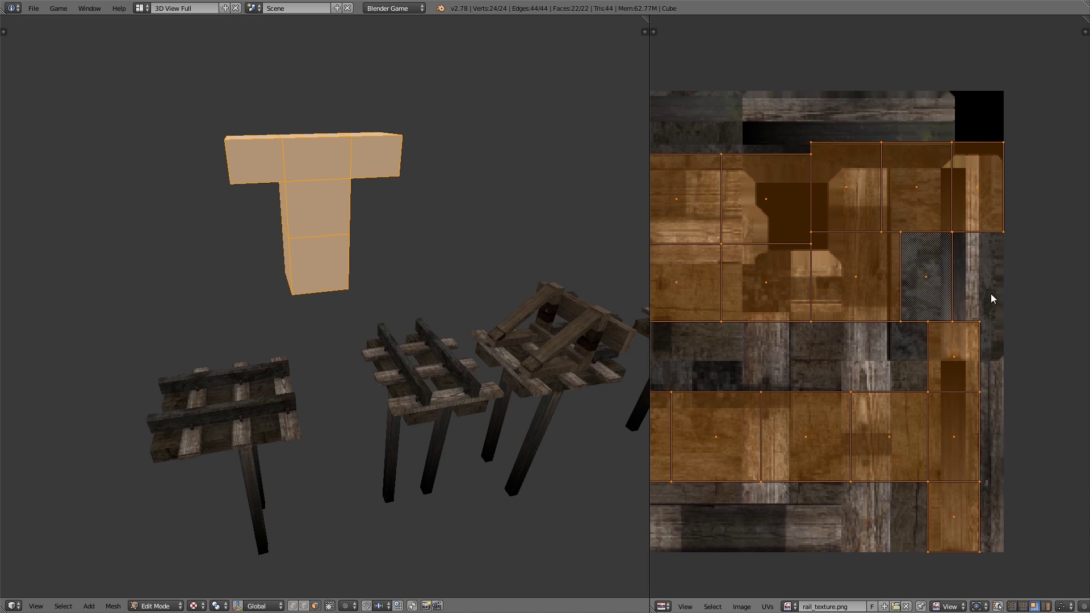
pyautogui.scroll(3, 1050, 206)
pyautogui.scroll(-3, 808, 195)
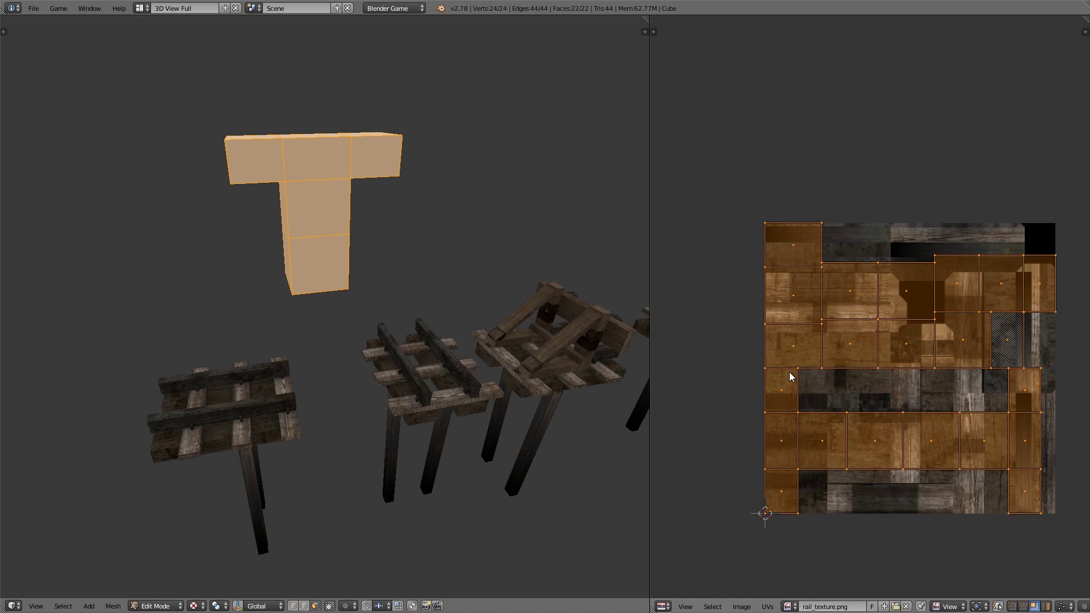
pyautogui.keyDown('ctrl'); pyautogui.hscroll(2, 793, 377); pyautogui.keyUp('ctrl')
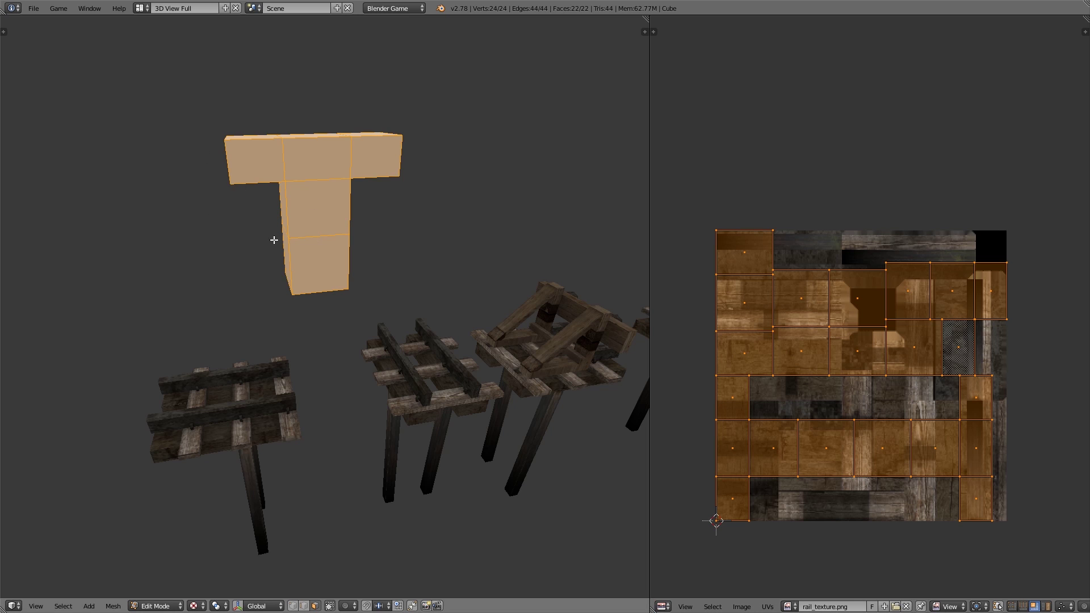
# Select a single face on the T's stem to edit its UV island.
pyautogui.moveTo(272, 239); pyautogui.dragTo(250, 233, button='middle')
pyautogui.keyDown('shift'); pyautogui.click(222, 232); pyautogui.keyUp('shift')
pyautogui.keyDown('shift'); pyautogui.click(232, 269); pyautogui.keyUp('shift')
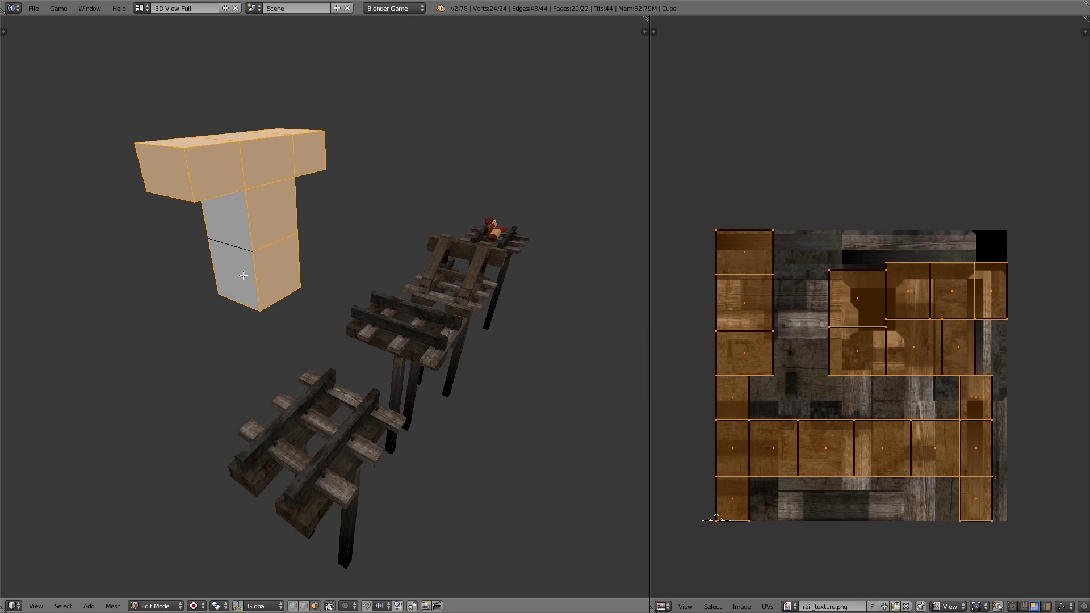
pyautogui.keyDown('shift'); pyautogui.click(240, 267); pyautogui.keyUp('shift')
pyautogui.keyDown('shift'); pyautogui.click(232, 223); pyautogui.keyUp('shift')
# Shrink the stem face's UV island, then re-unwrap all faces into a connected layout.
pyautogui.press('a')
pyautogui.press('l')
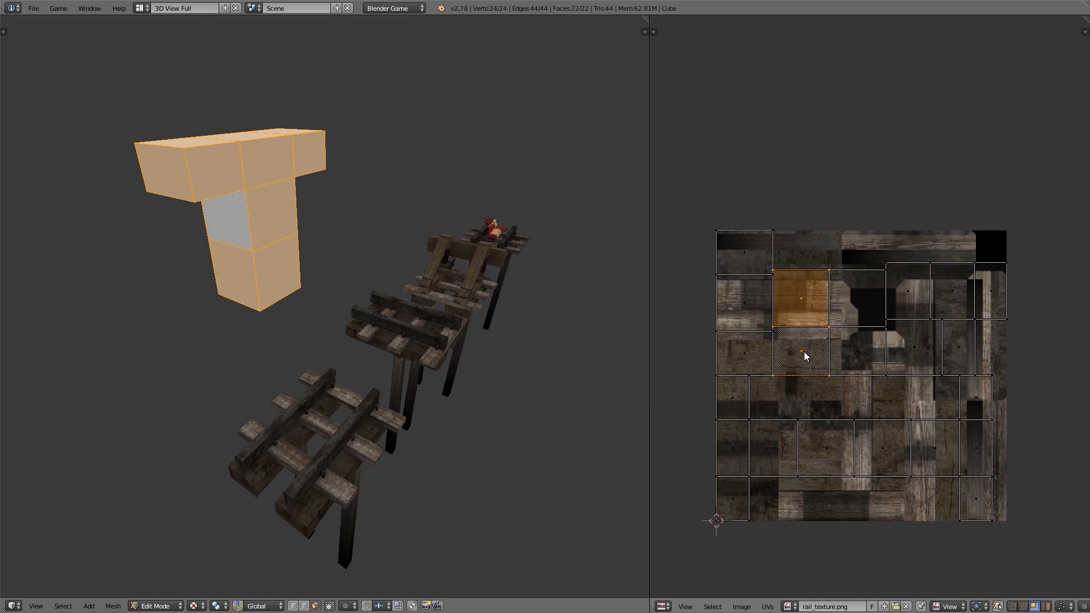
pyautogui.press('s')
pyautogui.click(847, 346)
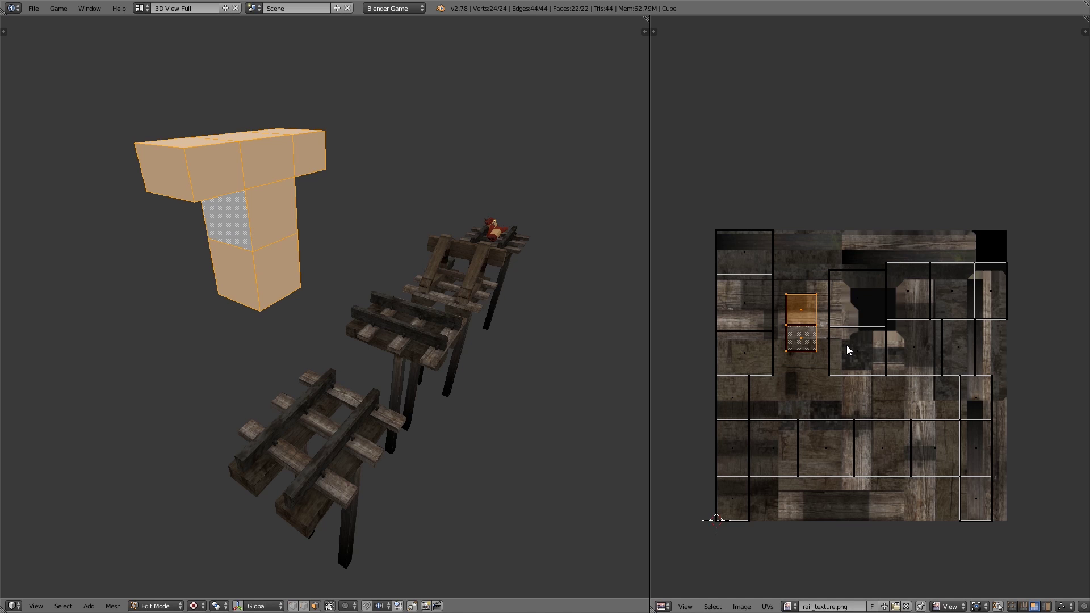
pyautogui.press('a')
pyautogui.press('e')
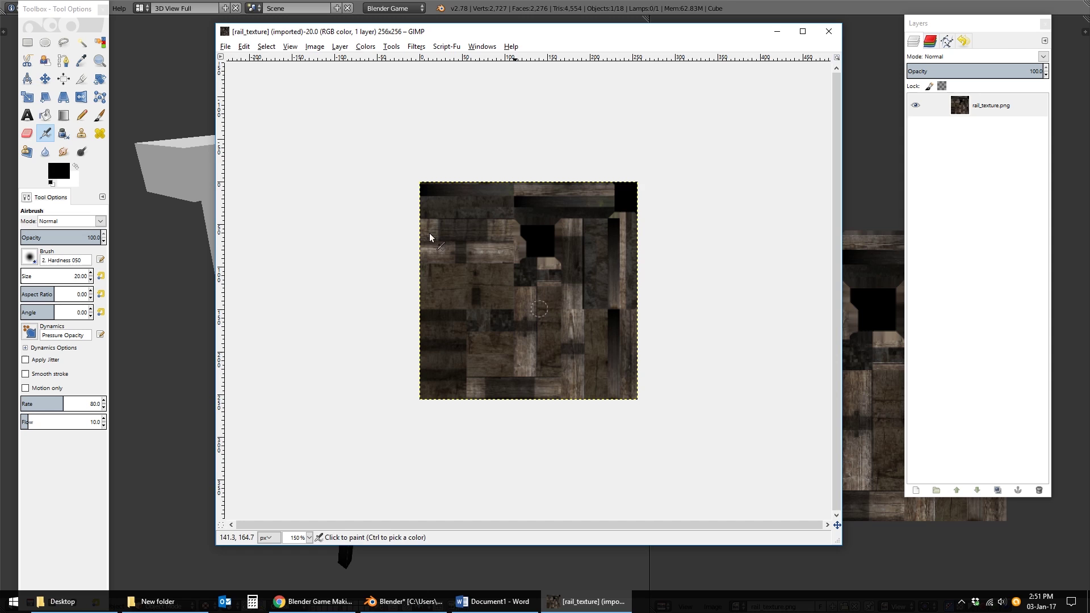
pyautogui.click(315, 47)
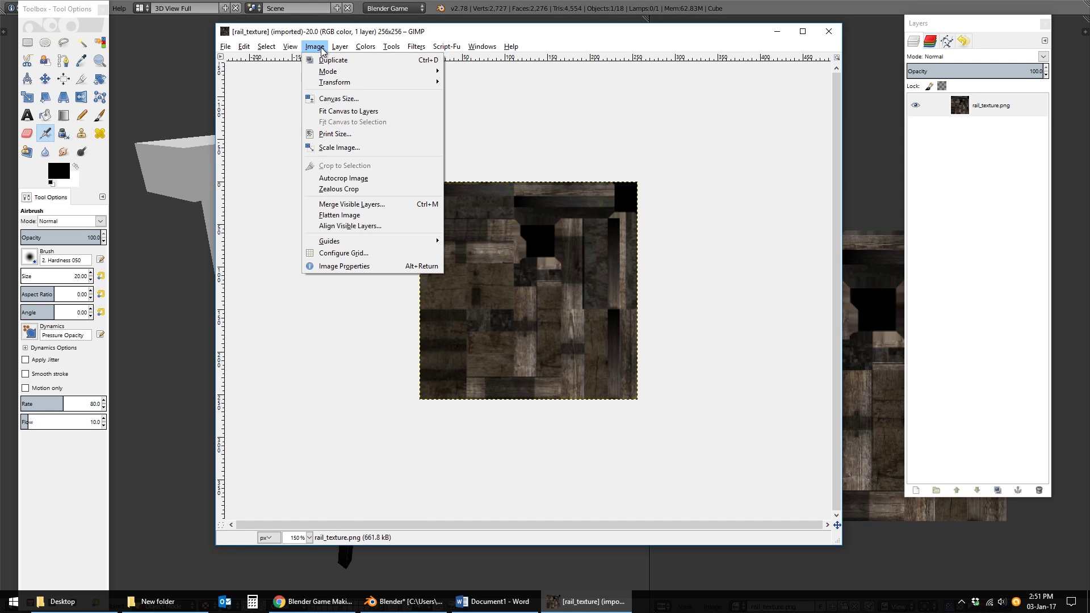
pyautogui.click(337, 147)
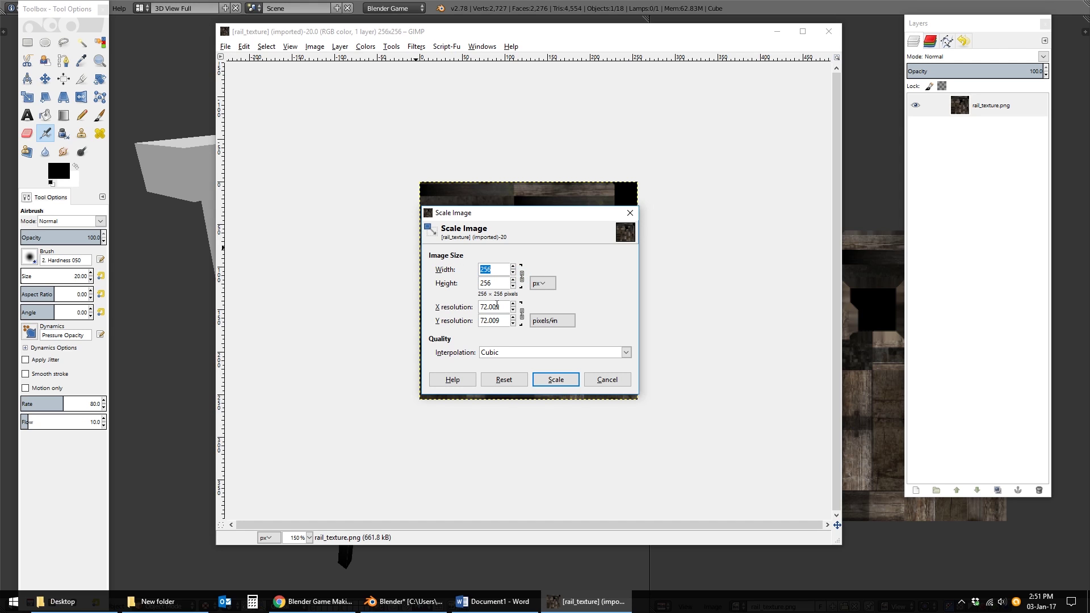
pyautogui.click(493, 270)
pyautogui.doubleClick(487, 269)
pyautogui.moveTo(525, 217)
pyautogui.mouseDown()
pyautogui.moveTo(730, 278)
pyautogui.moveTo(759, 204)
pyautogui.mouseUp()
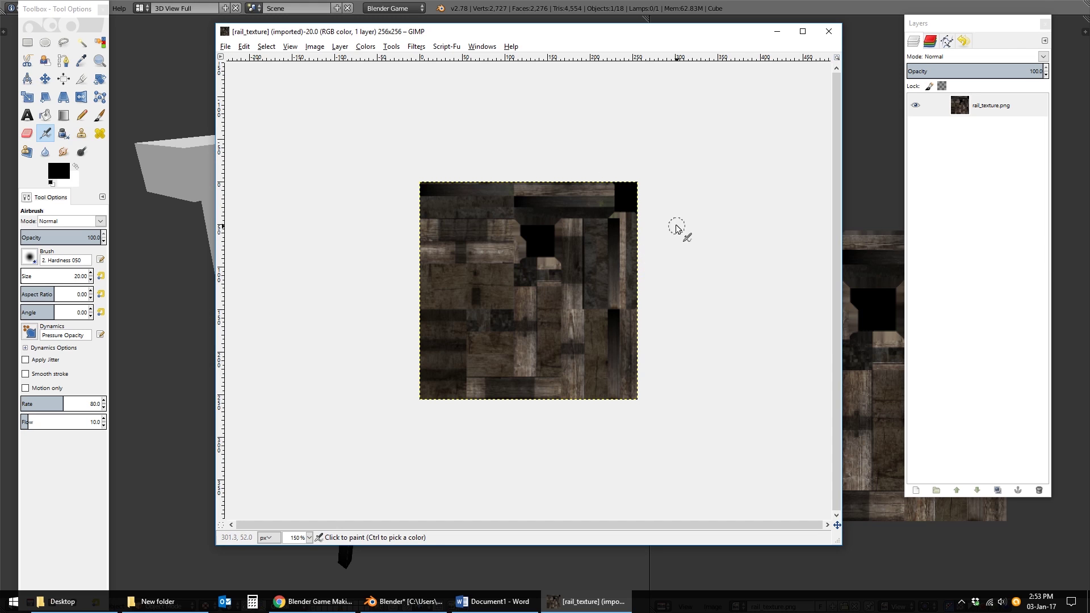
# Erase the rail texture's top-right corner to transparency using the Layer transparency options.
pyautogui.click(341, 47)
pyautogui.moveTo(362, 175)
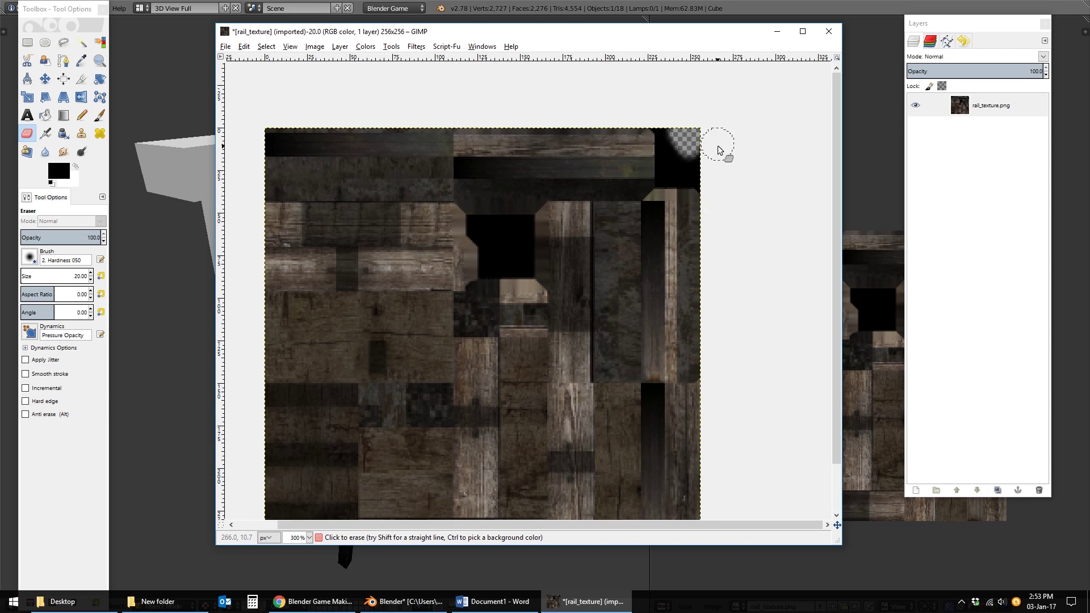
pyautogui.moveTo(681, 147); pyautogui.dragTo(688, 155)
pyautogui.keyDown('ctrl'); pyautogui.scroll(-2, 688, 155); pyautogui.keyUp('ctrl')
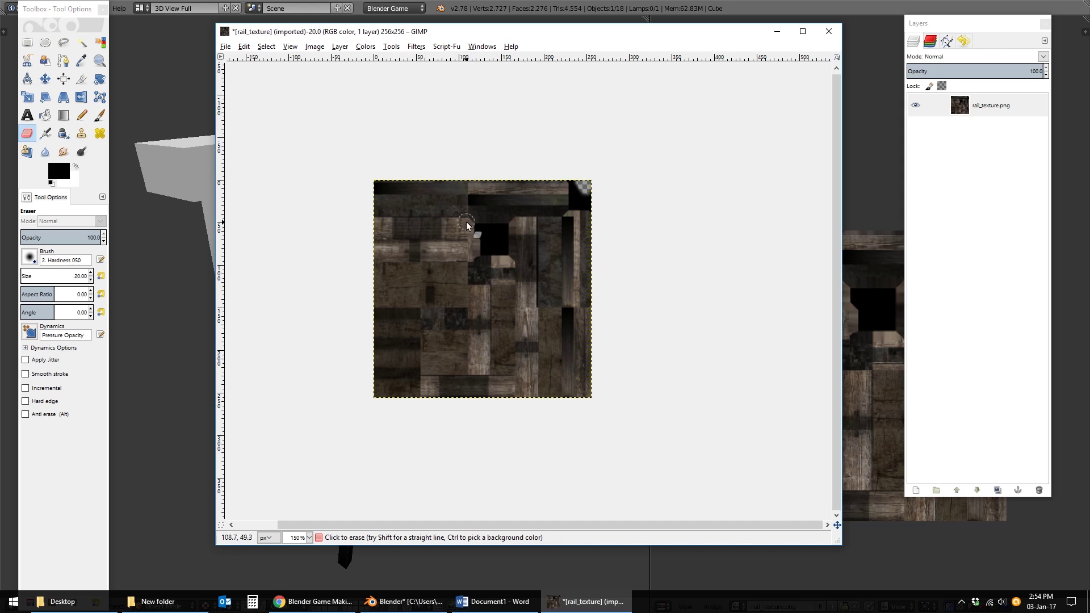
pyautogui.click(341, 48)
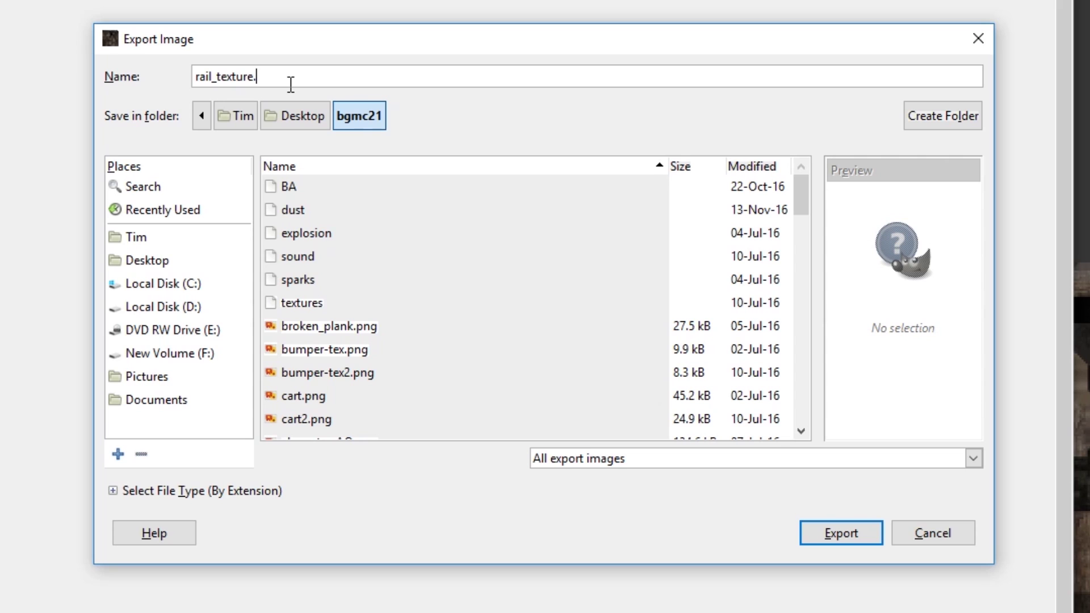
pyautogui.write('png')
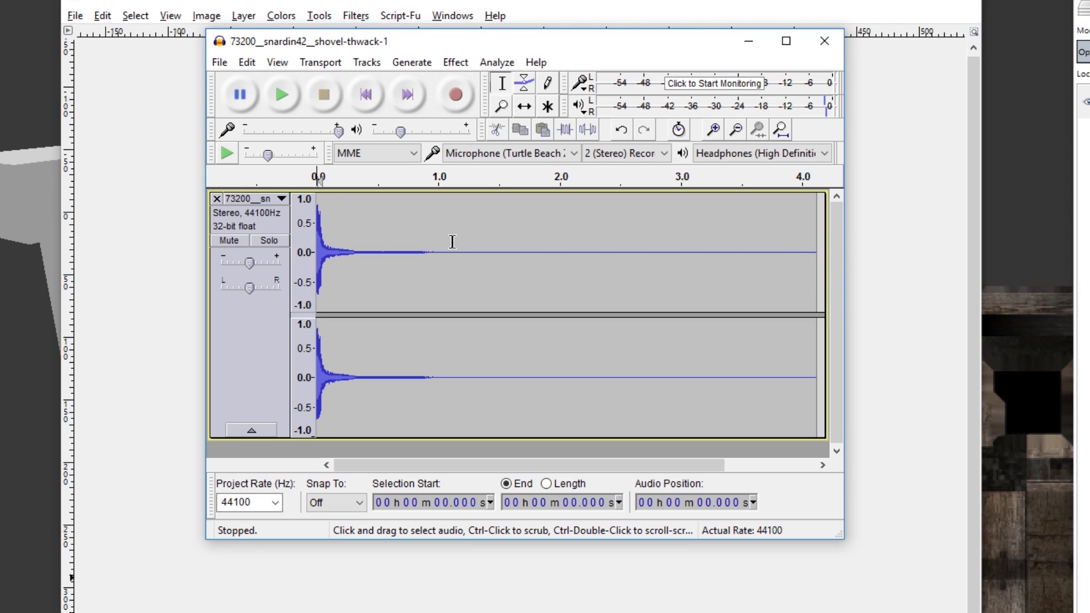
# Open Export Audio for the shovel-thwack clip with Ctrl+Shift+E and view the file-type list.
pyautogui.hotkey('ctrl', 'shift', 'e')
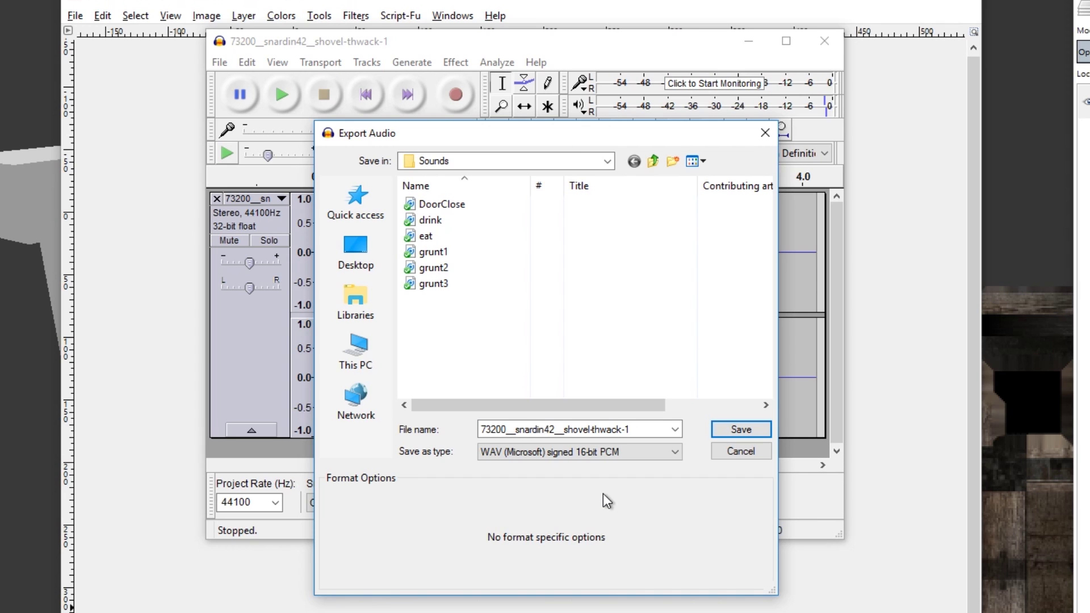
pyautogui.click(603, 454)
# Switch the export type from MP3 to Ogg Vorbis Files and set quality to 2.
pyautogui.click(539, 452)
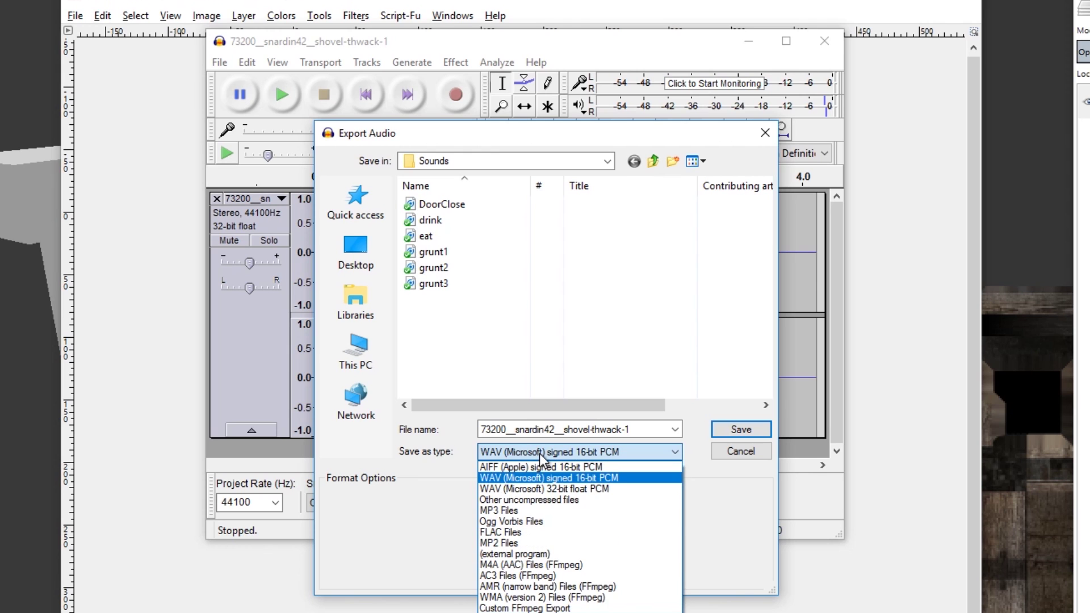
pyautogui.click(503, 510)
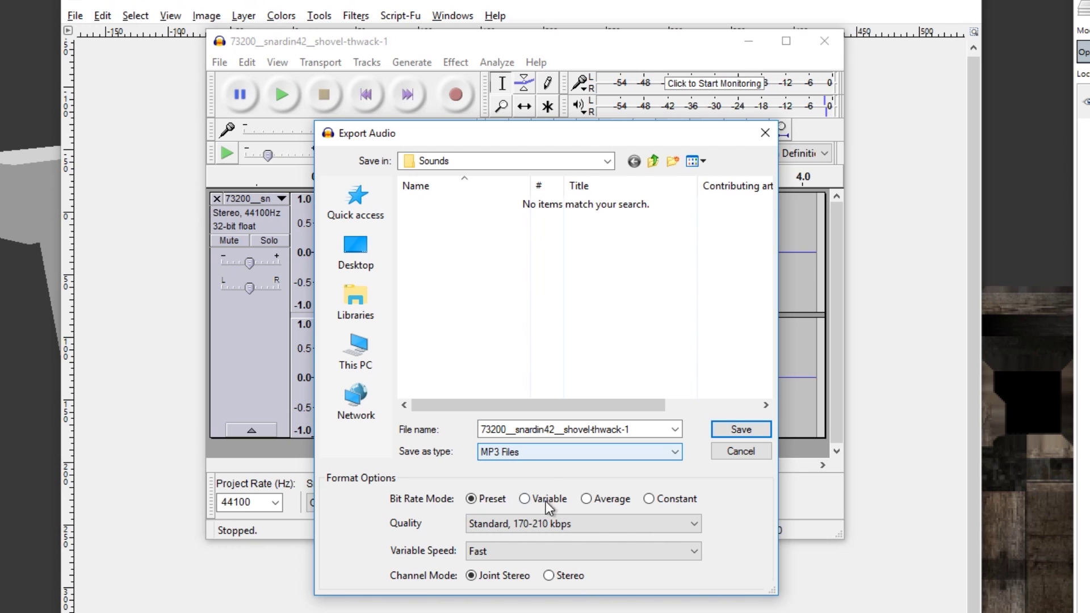
pyautogui.click(528, 459)
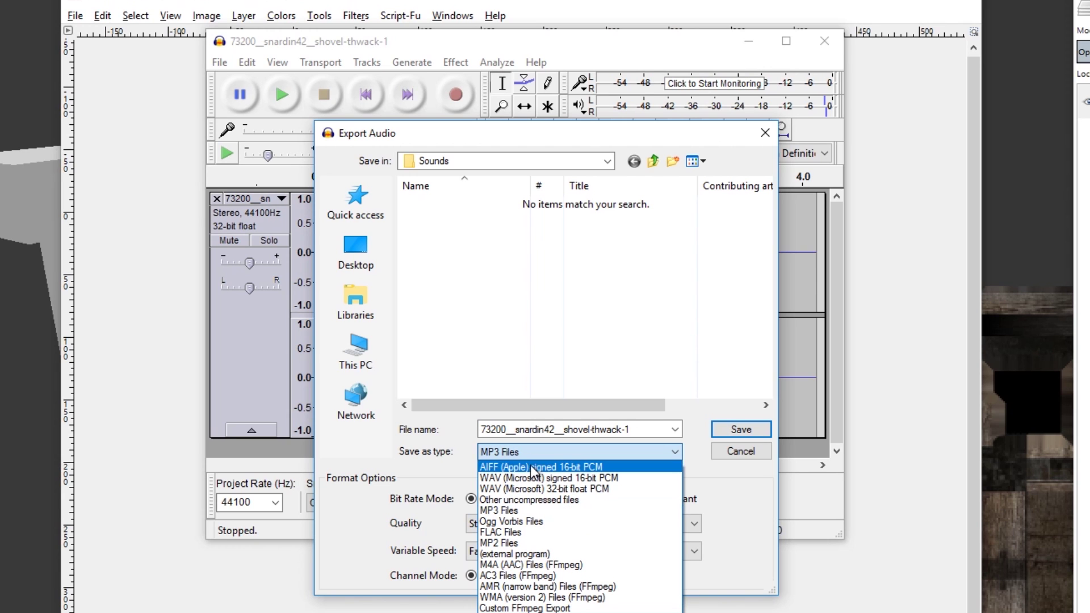
pyautogui.click(377, 511)
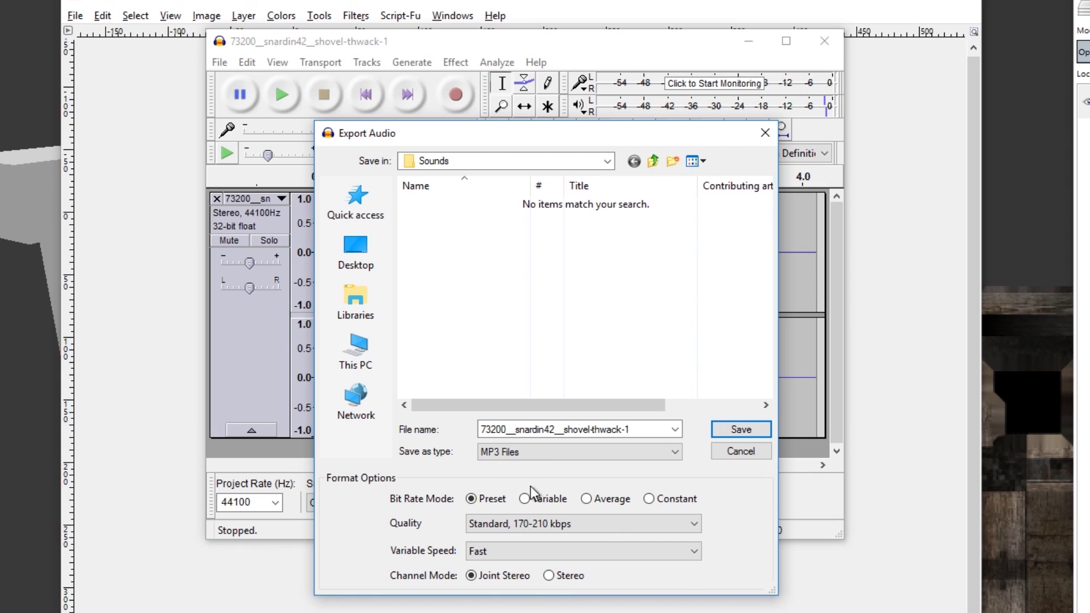
pyautogui.click(531, 455)
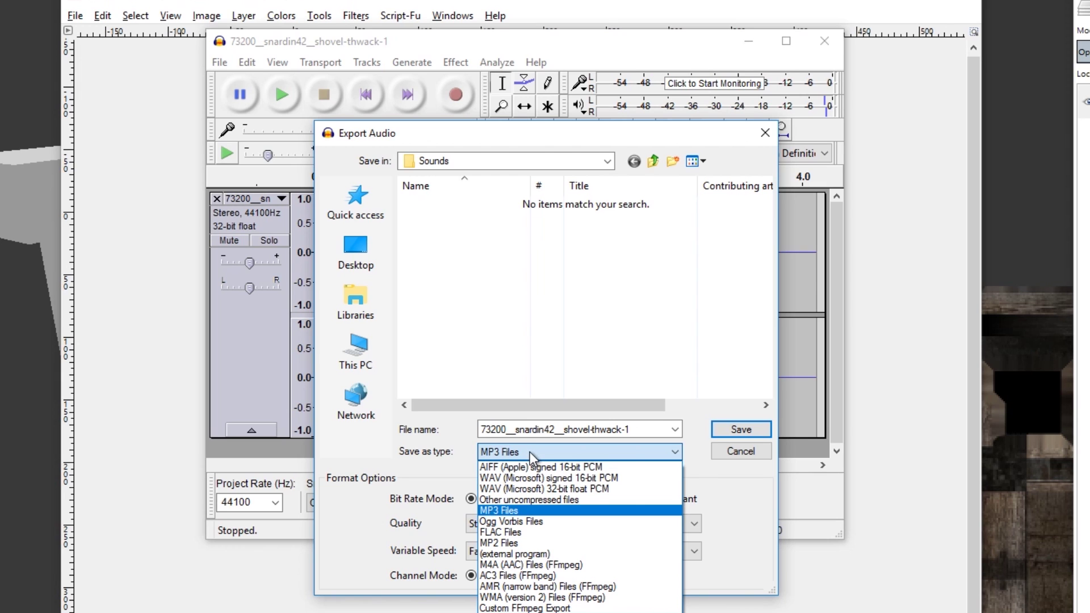
pyautogui.click(537, 520)
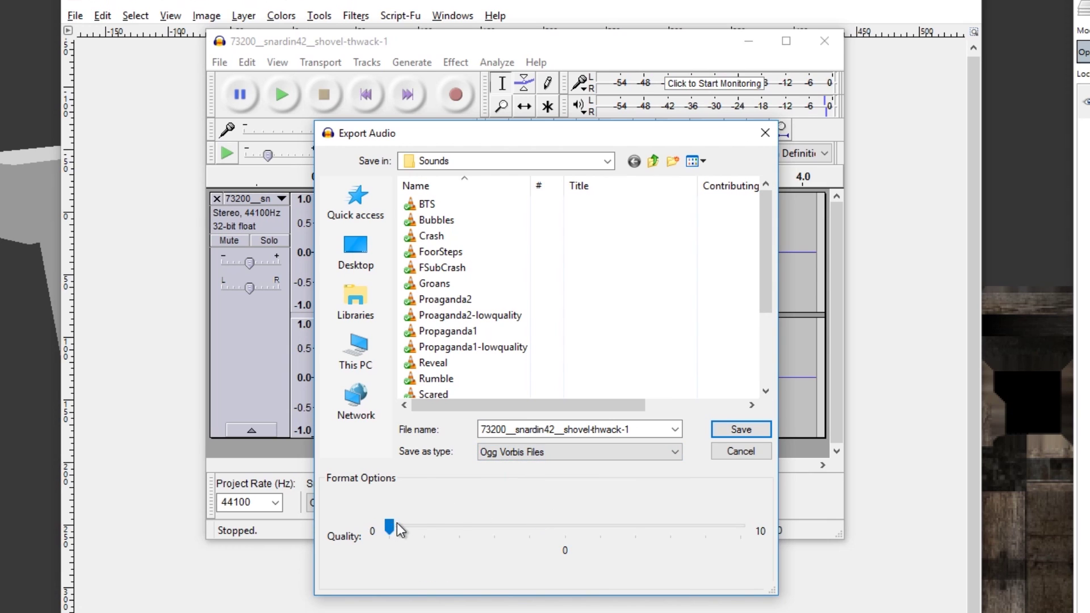
pyautogui.moveTo(397, 526); pyautogui.dragTo(455, 530)
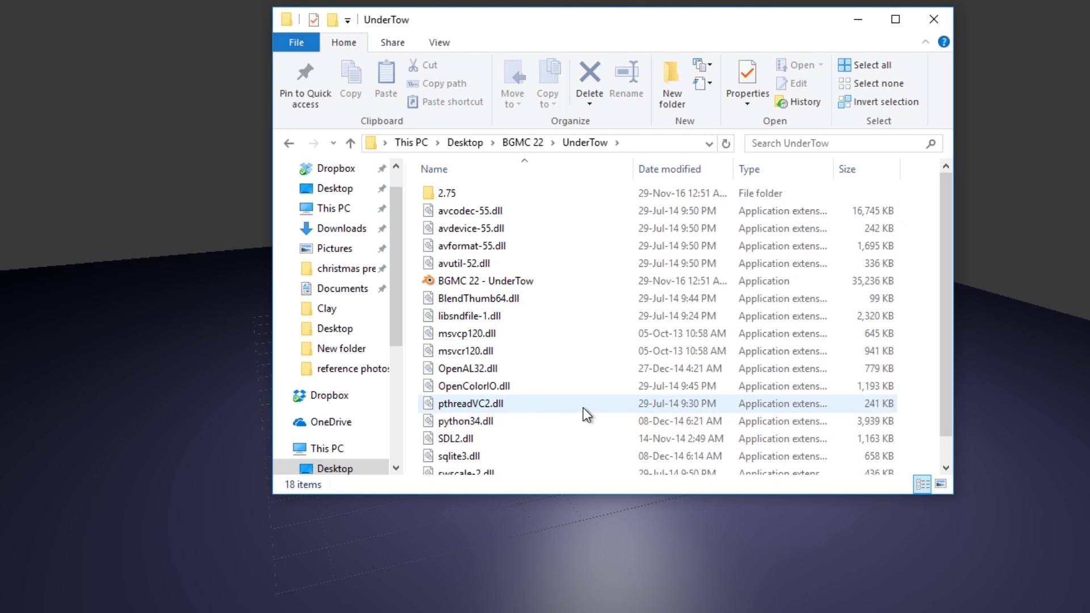
pyautogui.scroll(-1, 545, 401)
pyautogui.scroll(1, 579, 409)
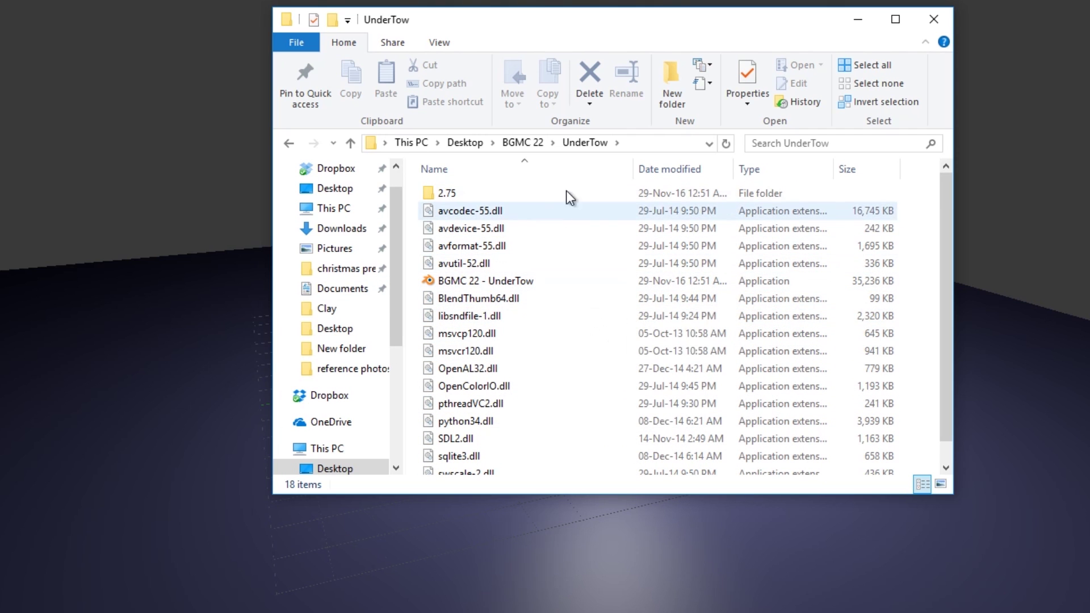
# Send the UnderTow folder in BGMC 22 to a compressed zip archive of 36.9 MB.
pyautogui.click(528, 143)
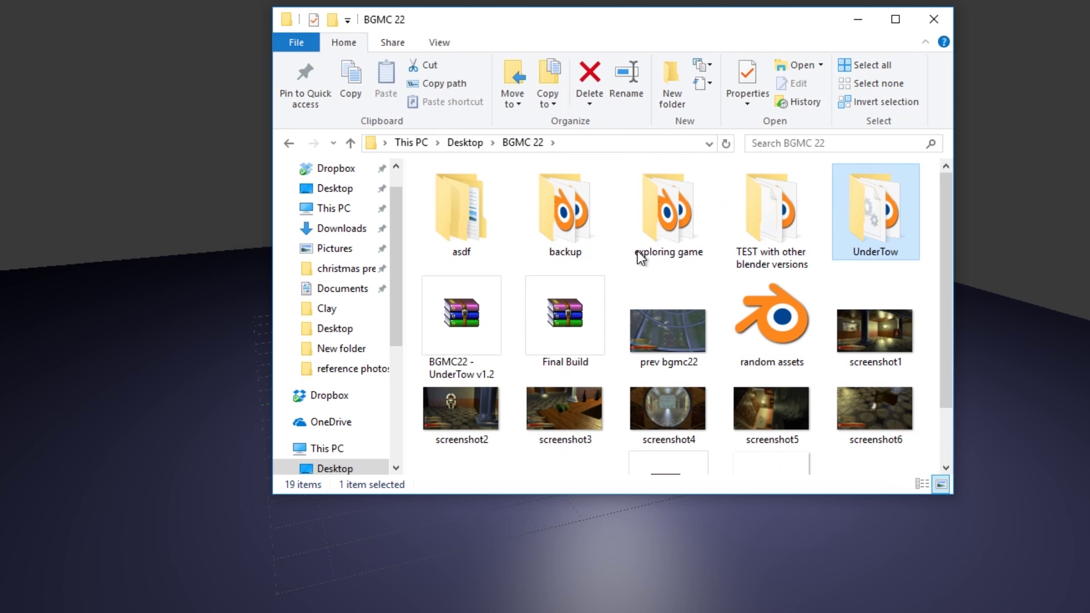
pyautogui.rightClick(870, 220)
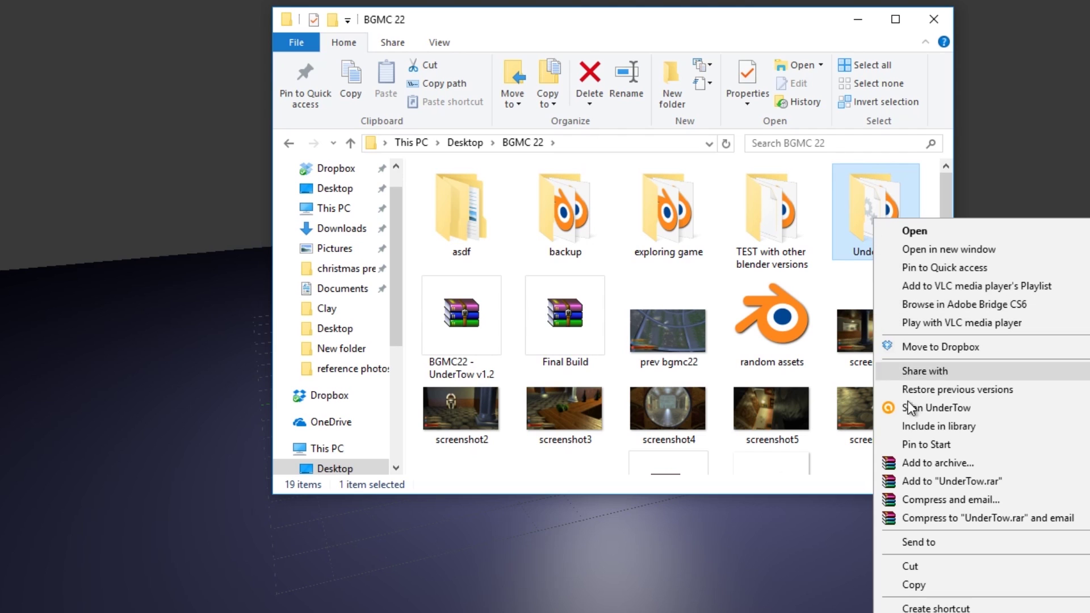
pyautogui.moveTo(920, 541)
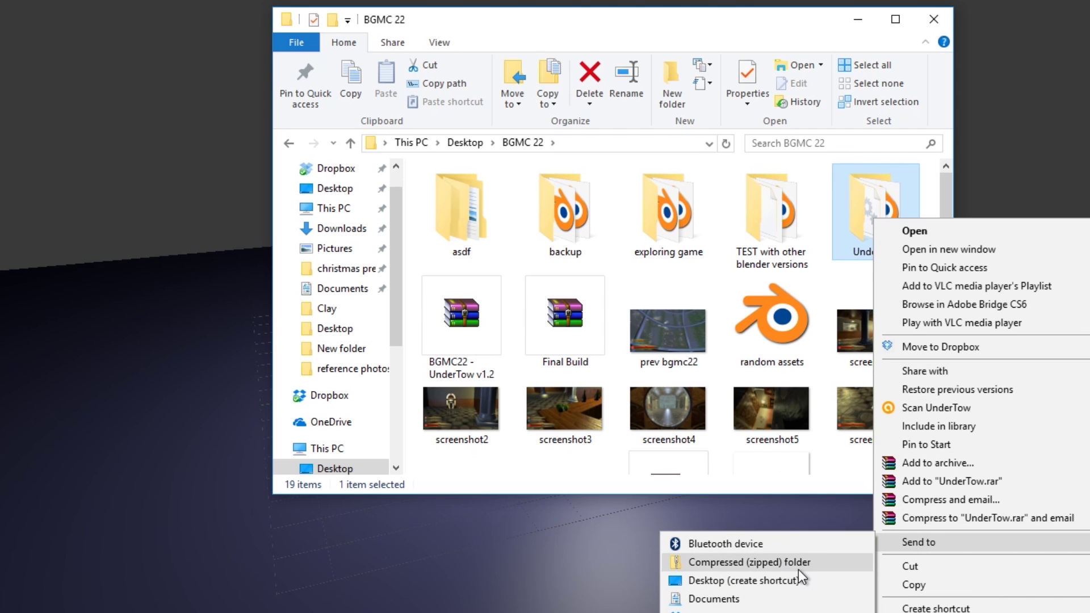
pyautogui.click(781, 562)
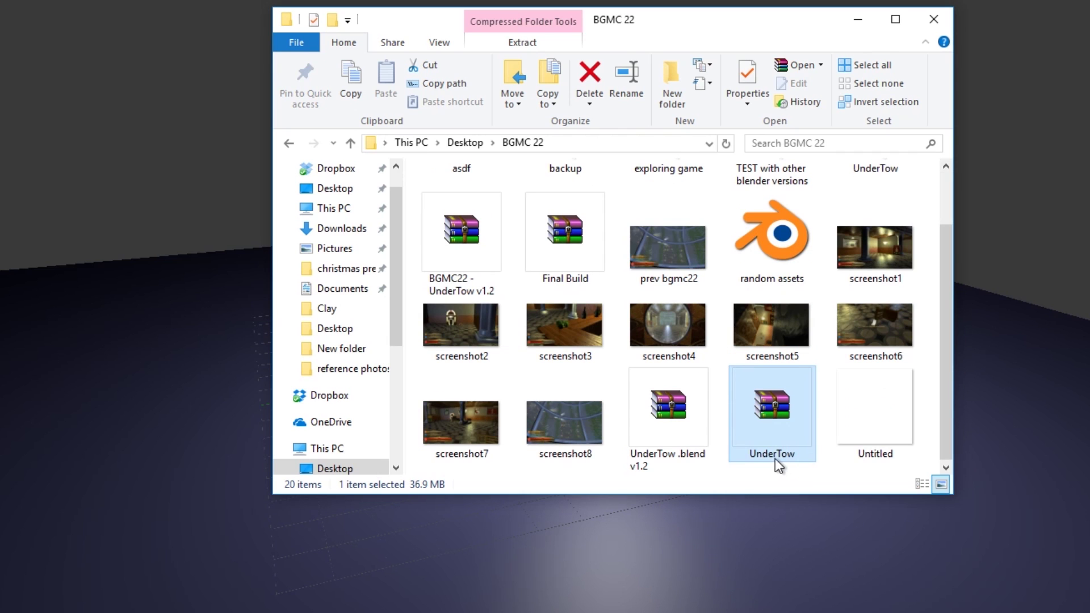
pyautogui.moveTo(771, 414)
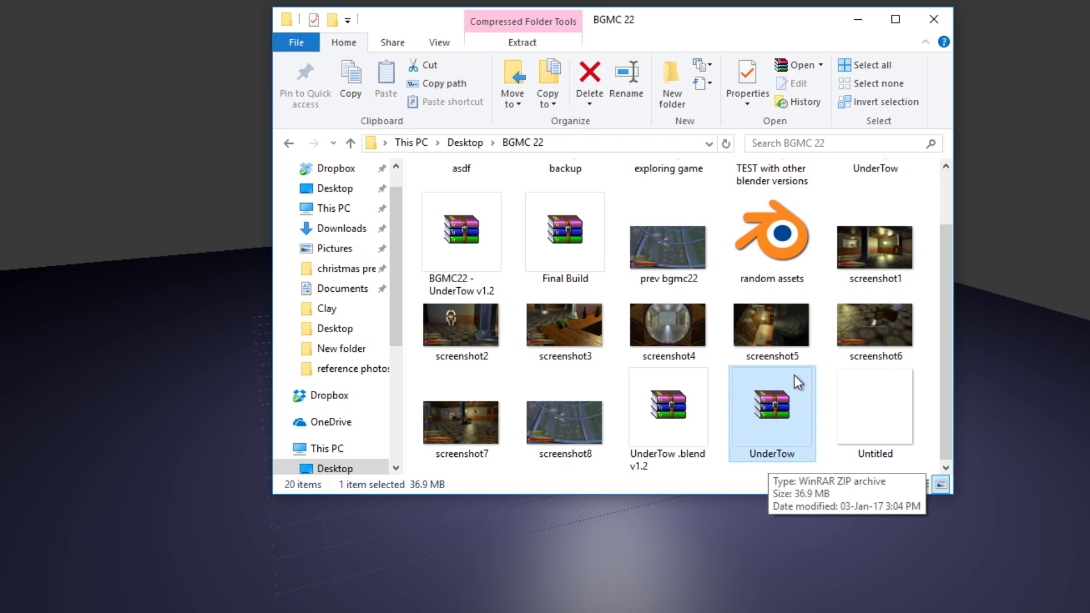
pyautogui.scroll(2, 795, 375)
# View the original UnderTow folder's Properties, showing its 108 MB size.
pyautogui.click(860, 236)
pyautogui.hotkey('alt', 'Return')
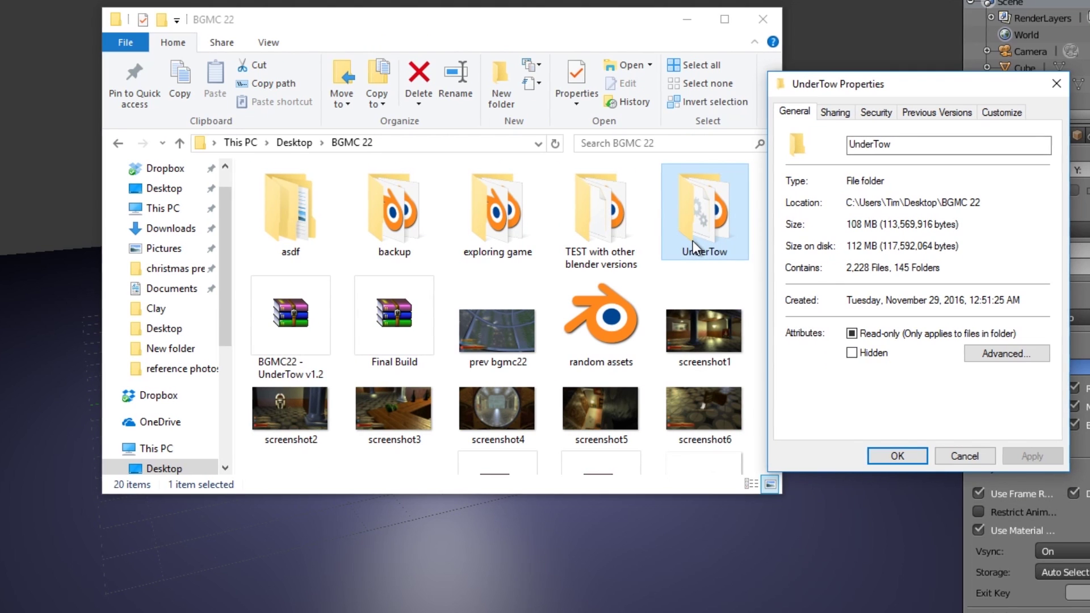